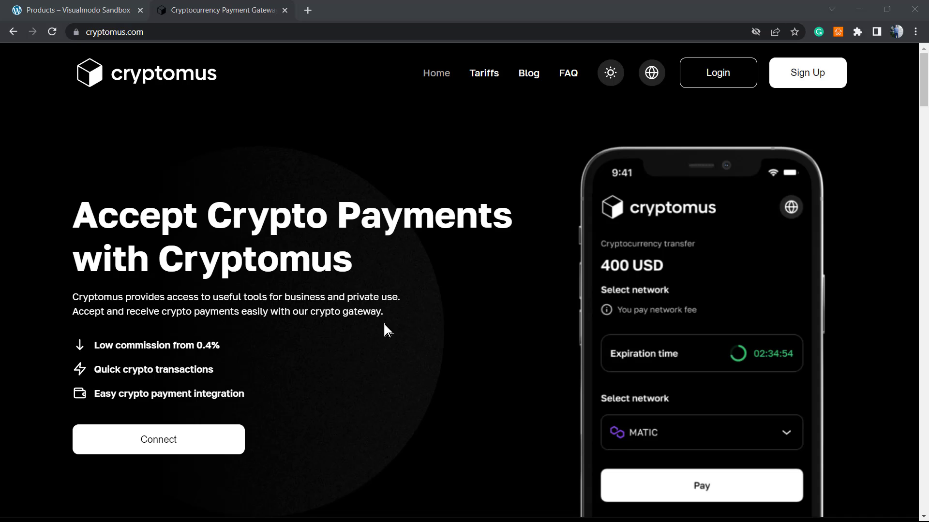
Browse the Petshop store's shop page.
click(113, 9)
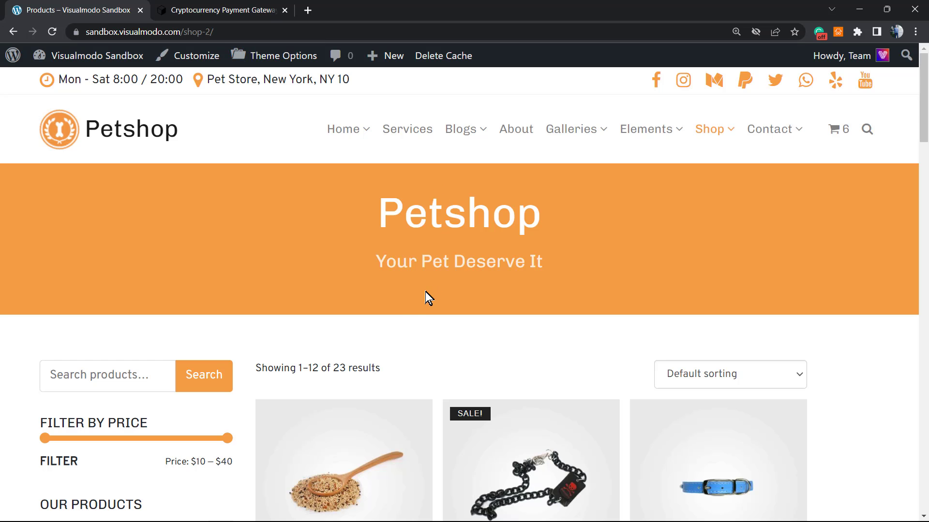
scroll(404, 305, down, 5)
scroll(370, 285, down, 2)
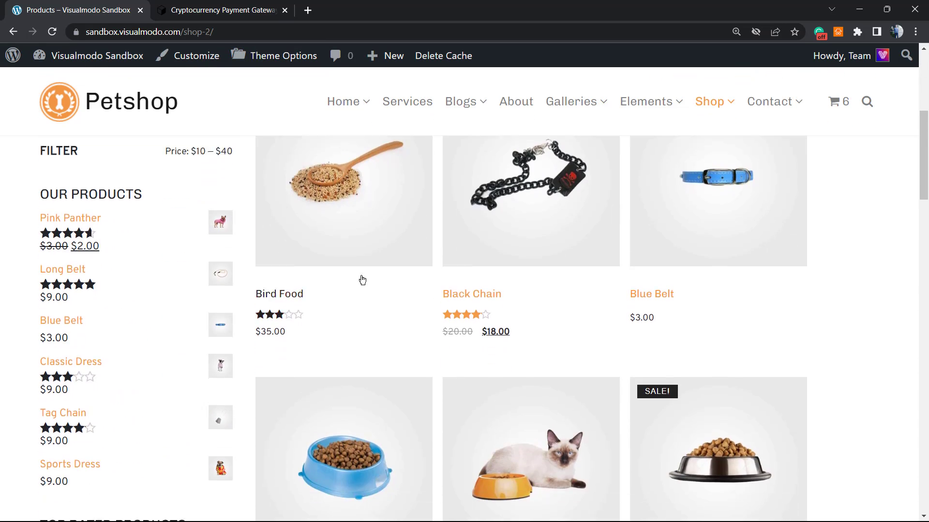
scroll(363, 278, up, 3)
scroll(556, 306, down, 5)
scroll(380, 265, down, 1)
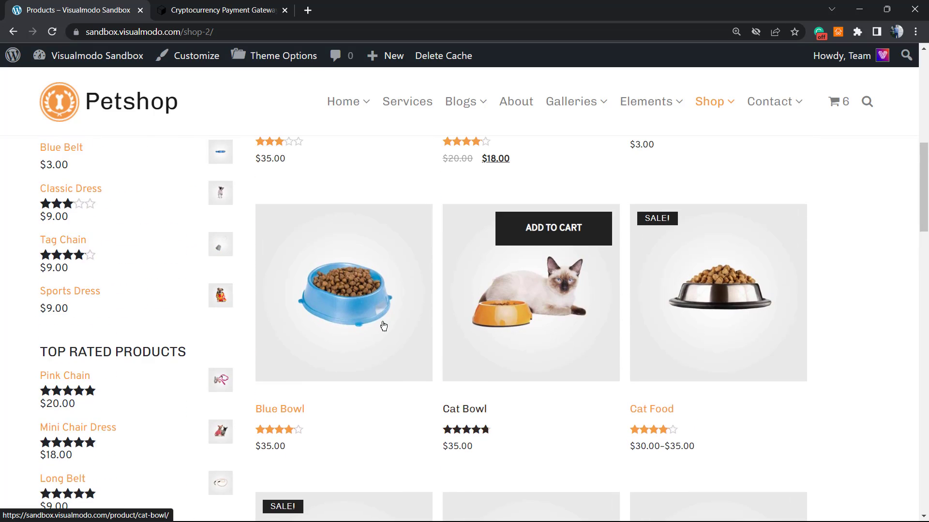
scroll(342, 349, up, 5)
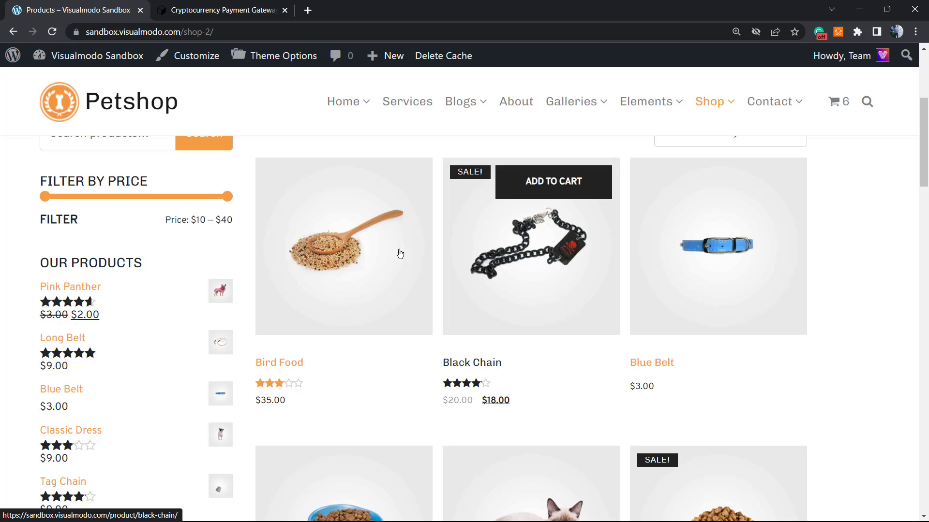
scroll(334, 223, up, 3)
scroll(331, 217, up, 2)
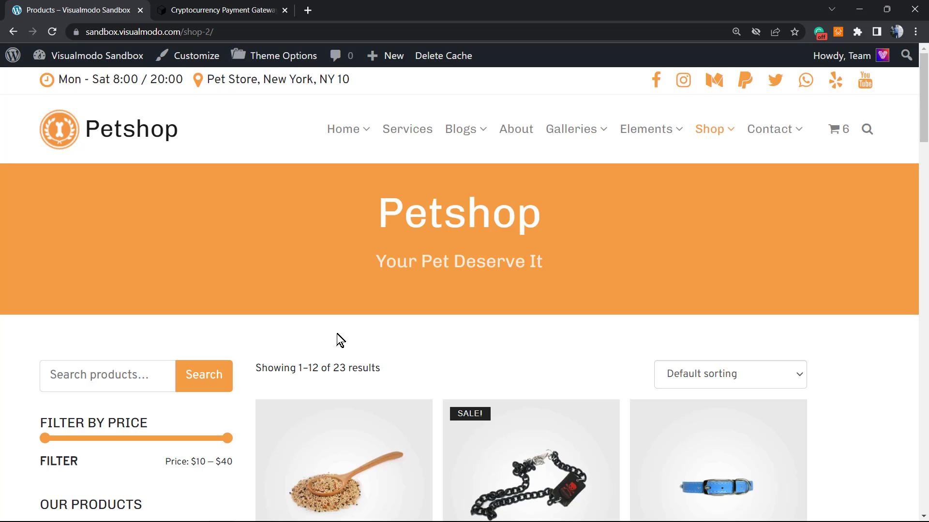
Back on Cryptomus, highlight the Low commission from 0.4%, Quick crypto transactions and Easy crypto payment integration lines.
key(ctrl+Tab)
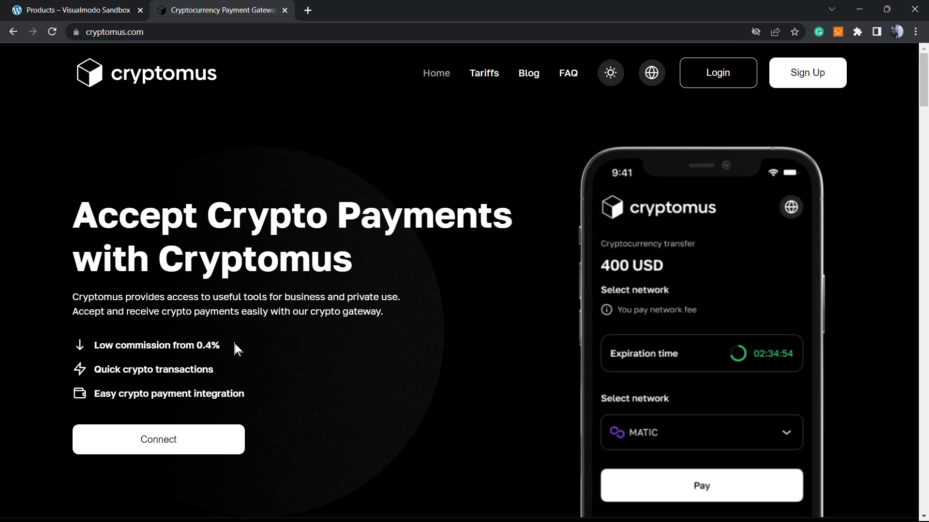
scroll(234, 348, down, 3)
triple_click(109, 225)
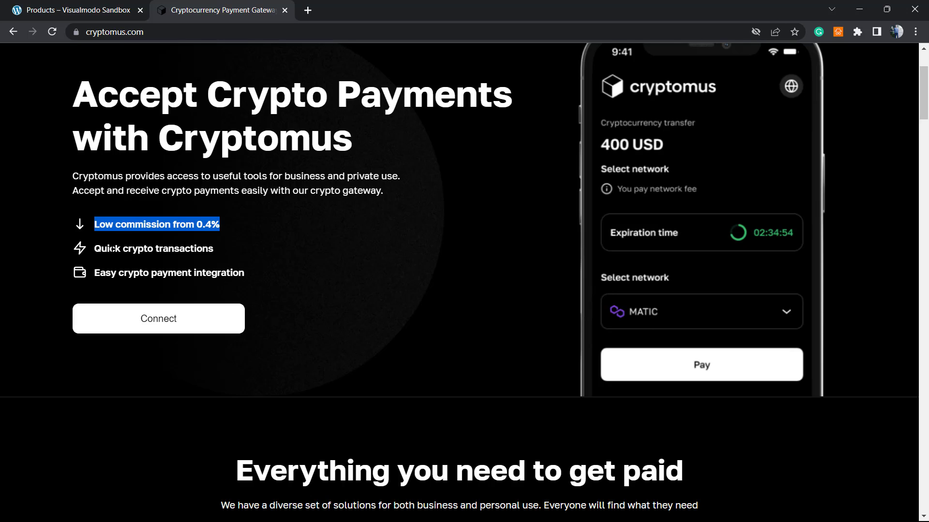
click(97, 248)
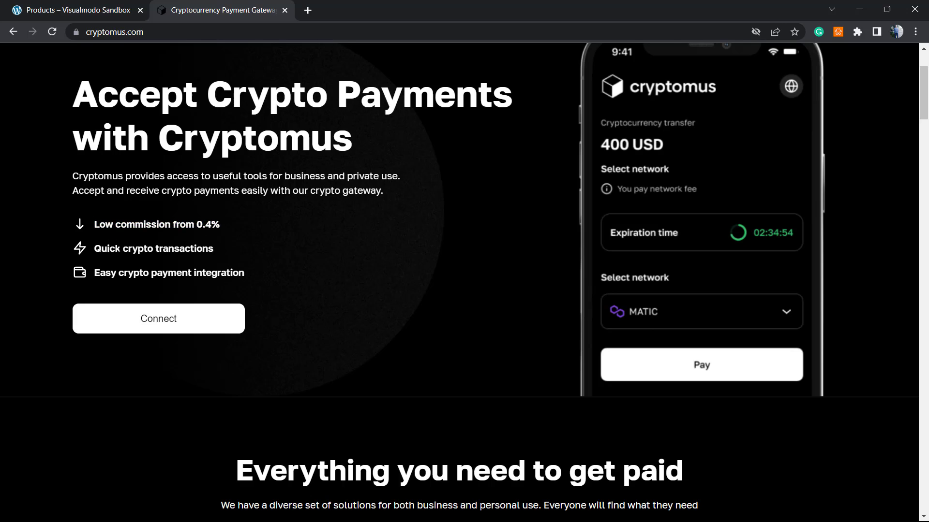
drag(120, 249, 123, 249)
drag(95, 273, 235, 270)
Scroll to Solutions for Business and highlight its first bullet and the word QR.
scroll(235, 269, up, 3)
scroll(230, 266, down, 4)
scroll(228, 269, up, 4)
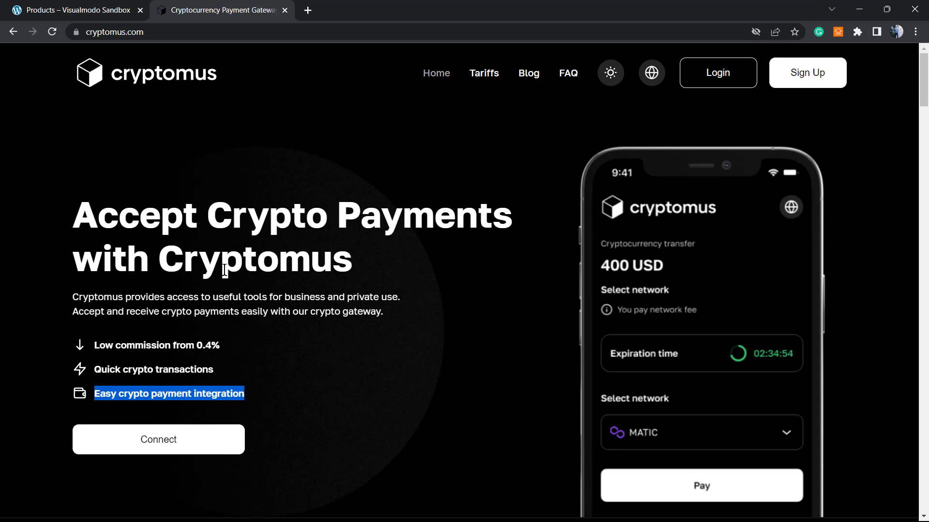
scroll(224, 269, down, 10)
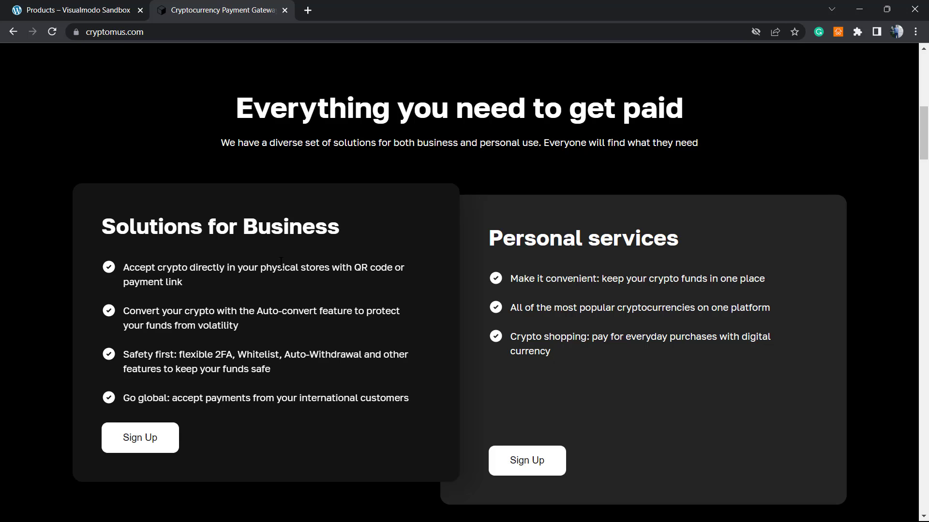
triple_click(144, 282)
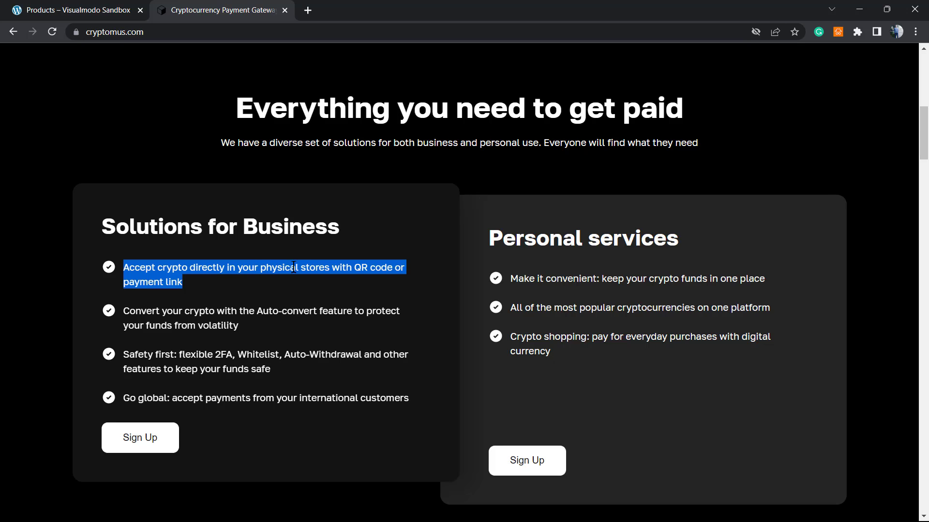
click(354, 267)
double_click(354, 267)
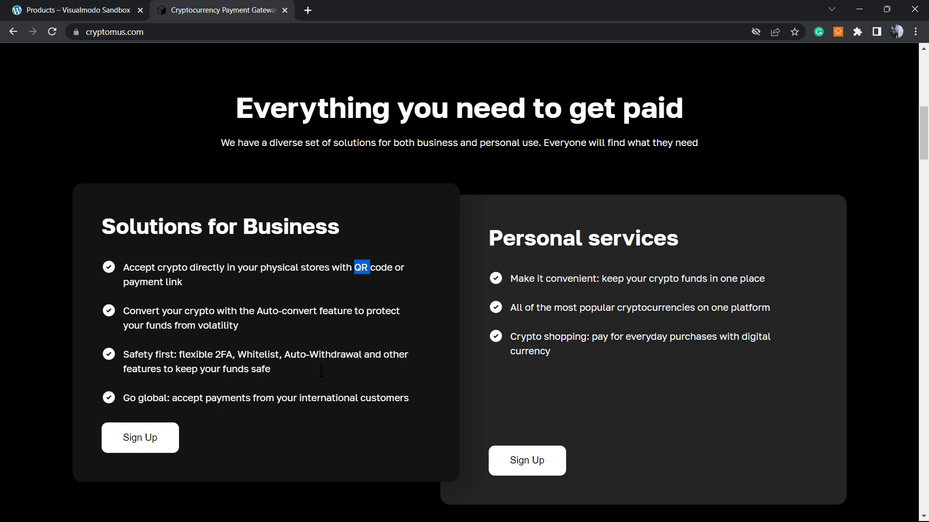
Scroll down and highlight the Set up Cryptomus step description.
scroll(295, 362, down, 5)
scroll(284, 359, down, 2)
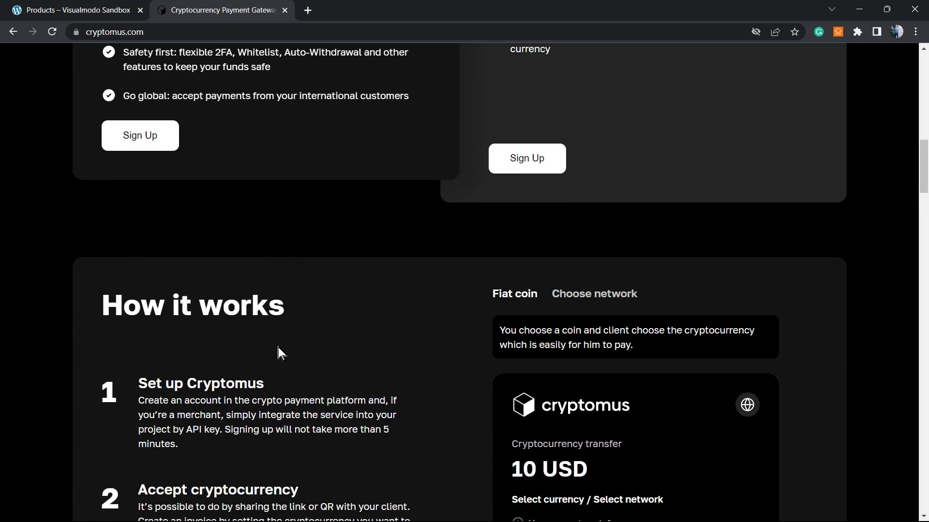
scroll(278, 347, down, 3)
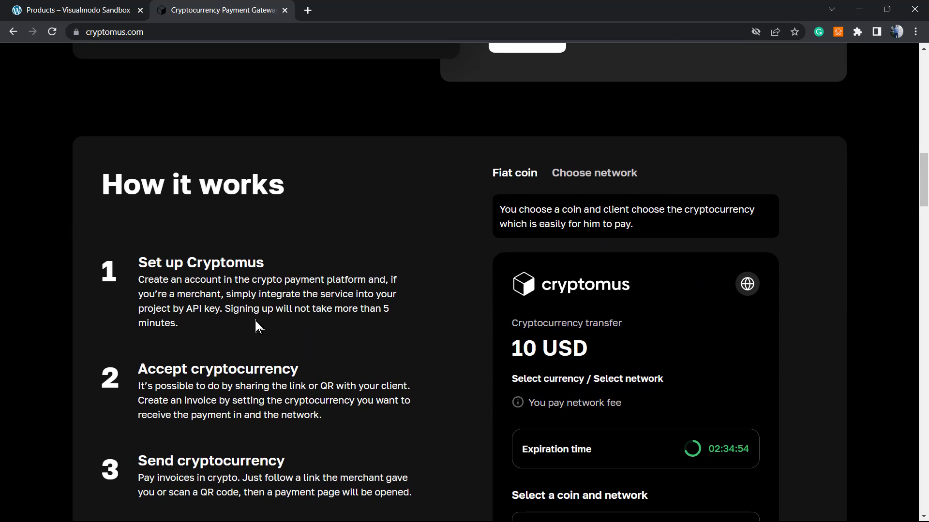
scroll(240, 338, down, 1)
triple_click(193, 244)
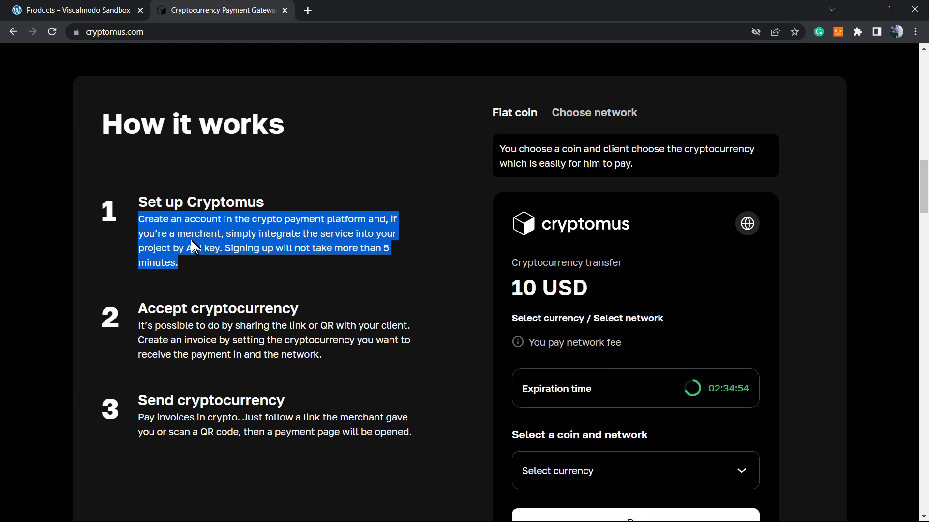
Highlight the industry headings: Online schools, Gaming, High-risk projects and E-commerce.
scroll(227, 293, down, 7)
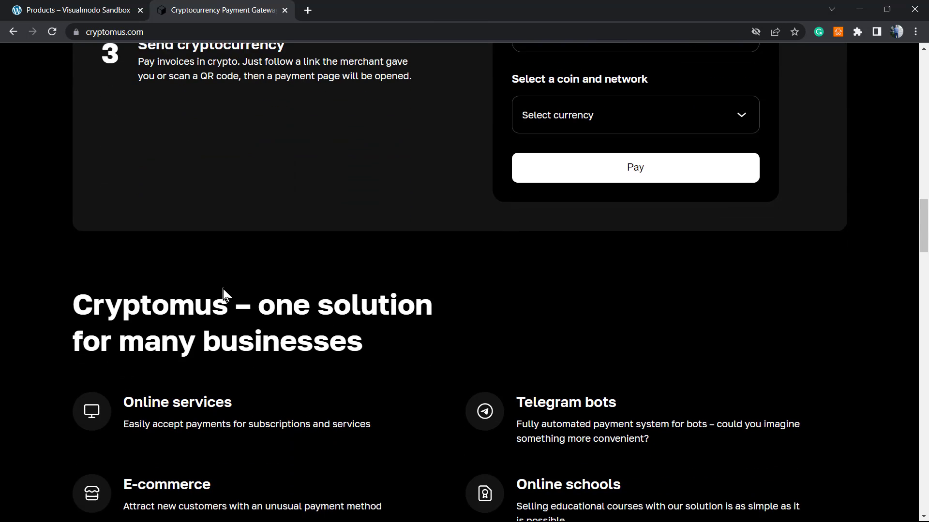
scroll(251, 290, down, 1)
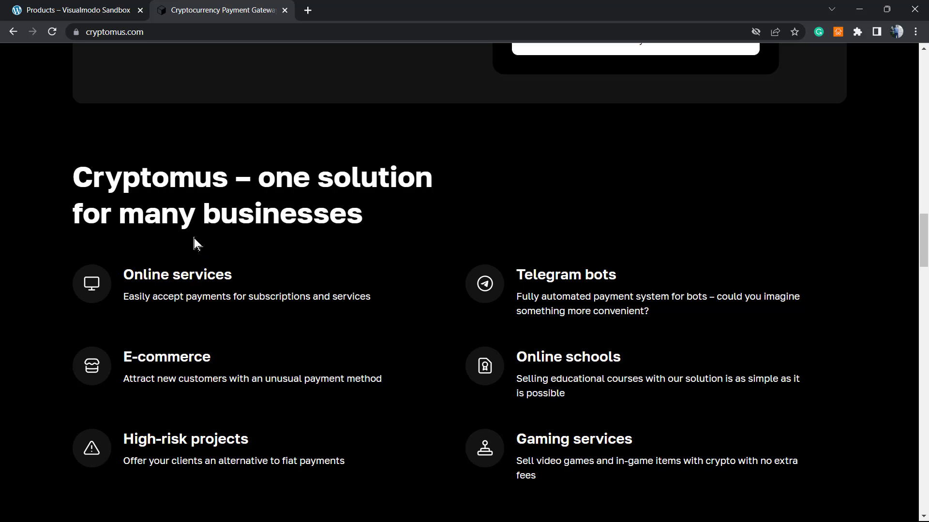
scroll(145, 252, down, 1)
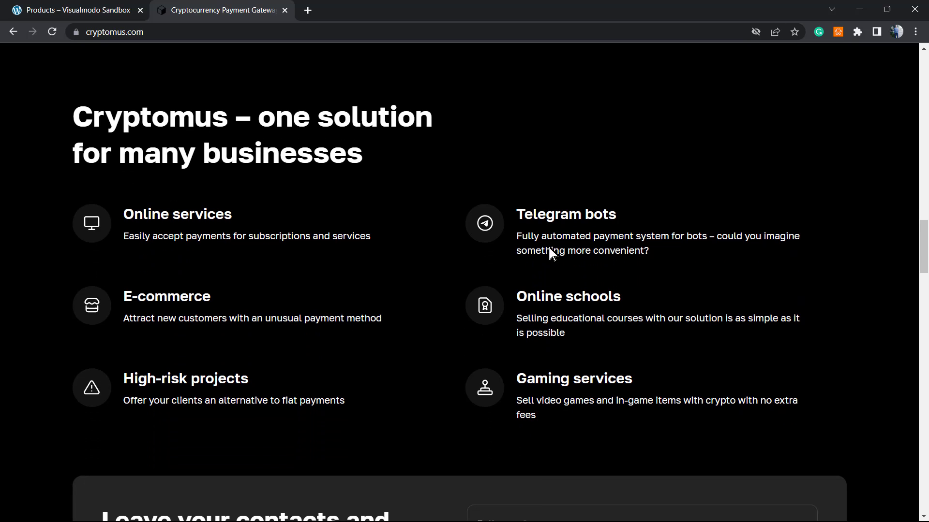
triple_click(538, 296)
double_click(521, 378)
double_click(166, 388)
click(145, 379)
triple_click(145, 379)
double_click(174, 296)
Highlight the Leave your contacts and Cryptomus E-commerce Plugins headings.
scroll(174, 296, down, 2)
scroll(119, 263, down, 5)
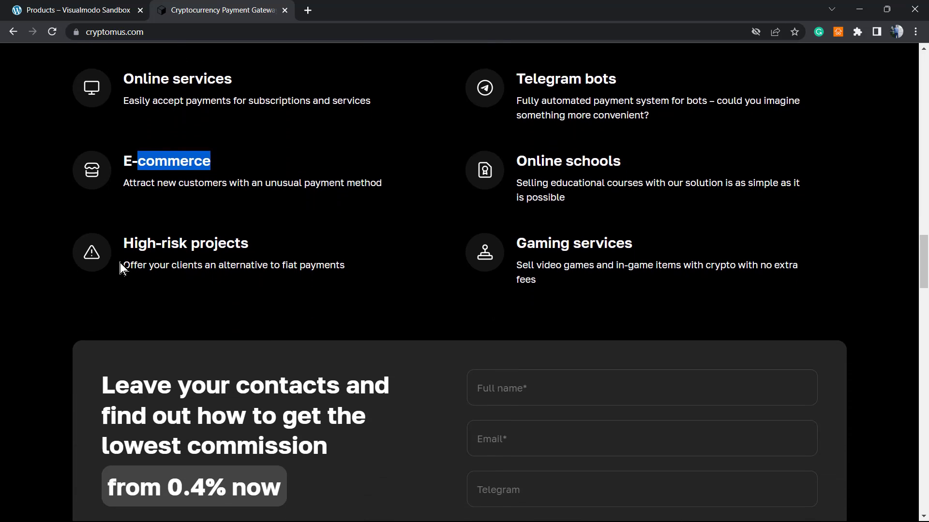
triple_click(183, 167)
scroll(222, 236, down, 4)
scroll(376, 337, down, 6)
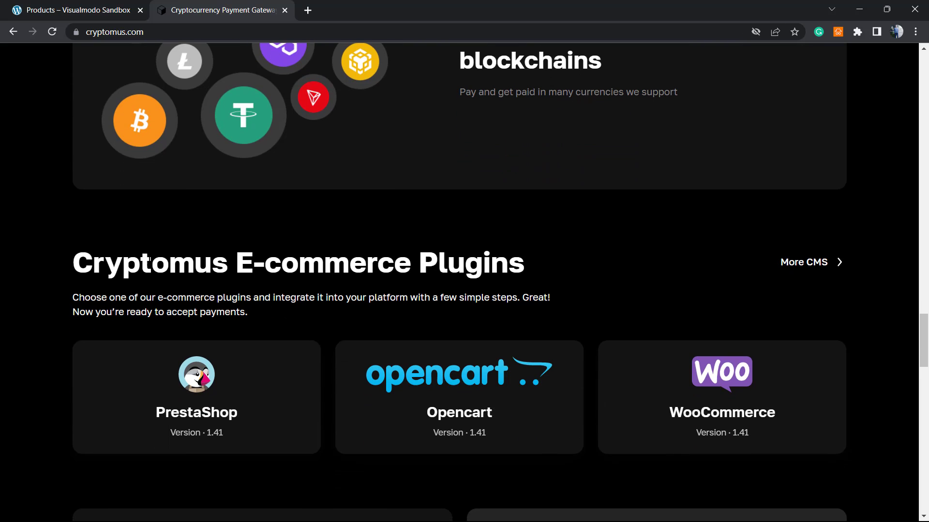
triple_click(149, 259)
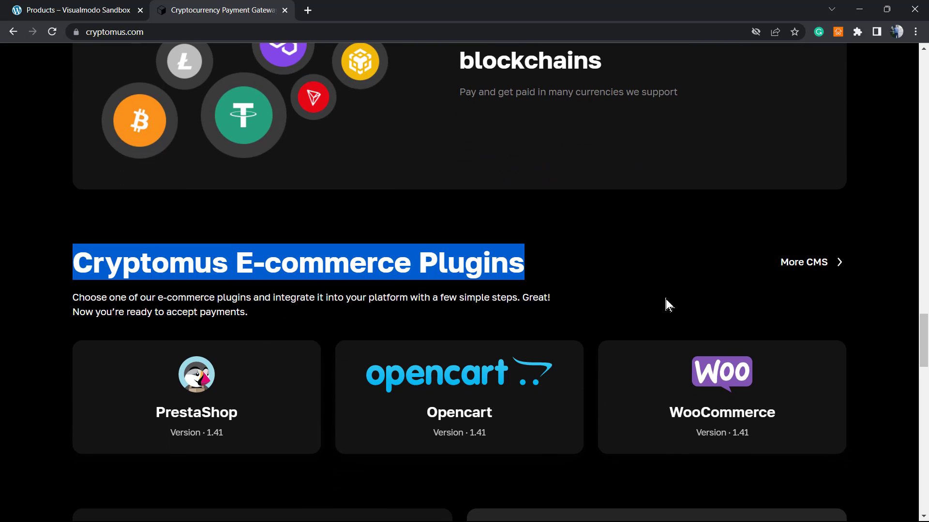
Open the full Shopping Cart Plugins list and look over OpenCart's version line.
click(821, 263)
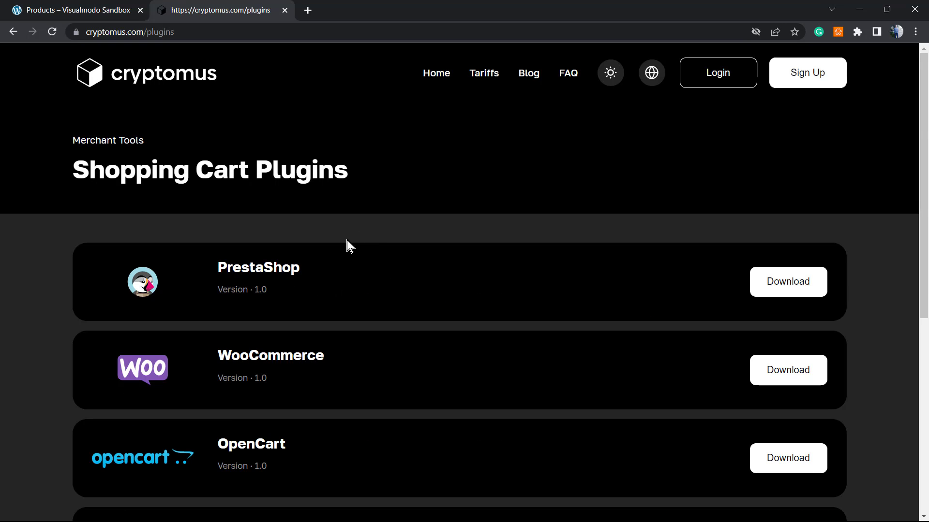
scroll(347, 240, down, 2)
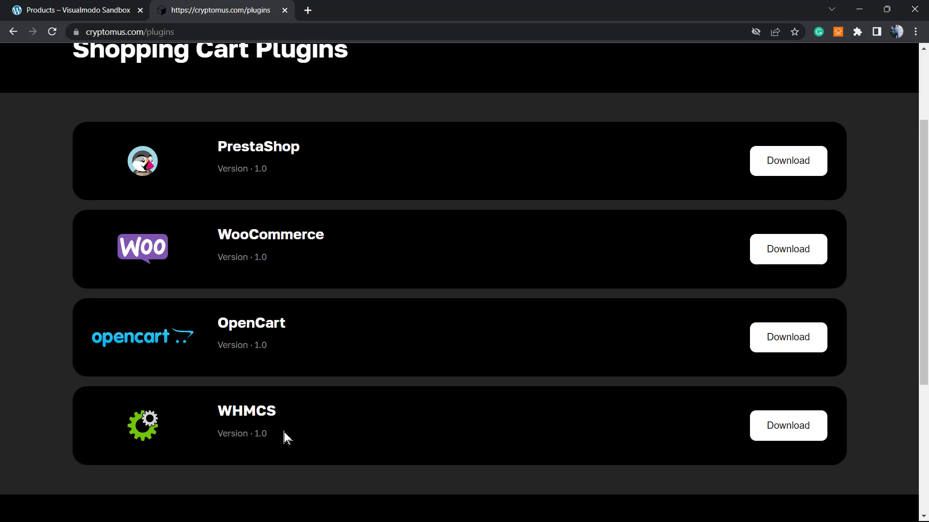
triple_click(331, 358)
click(303, 271)
drag(420, 240, 397, 247)
scroll(414, 306, up, 1)
Download the WooCommerce plugin zip and dismiss the finished download notice.
click(785, 315)
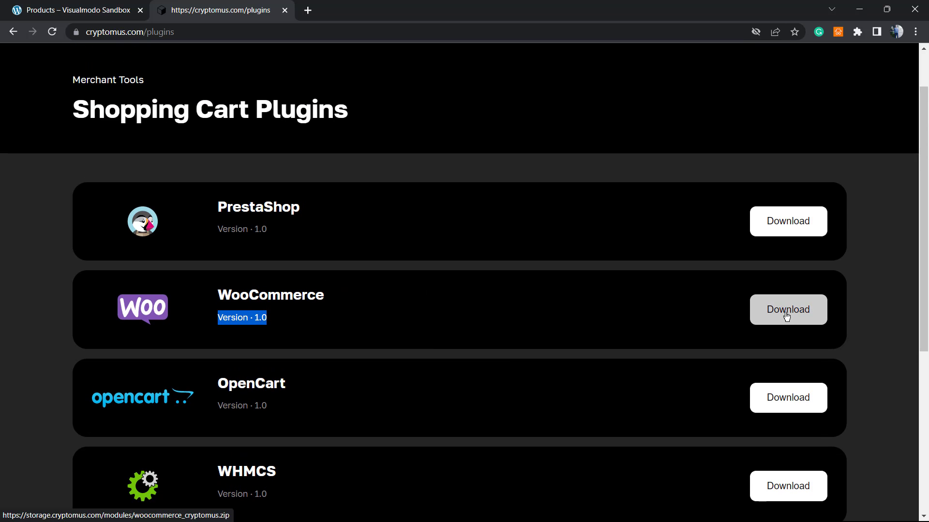
scroll(474, 321, up, 1)
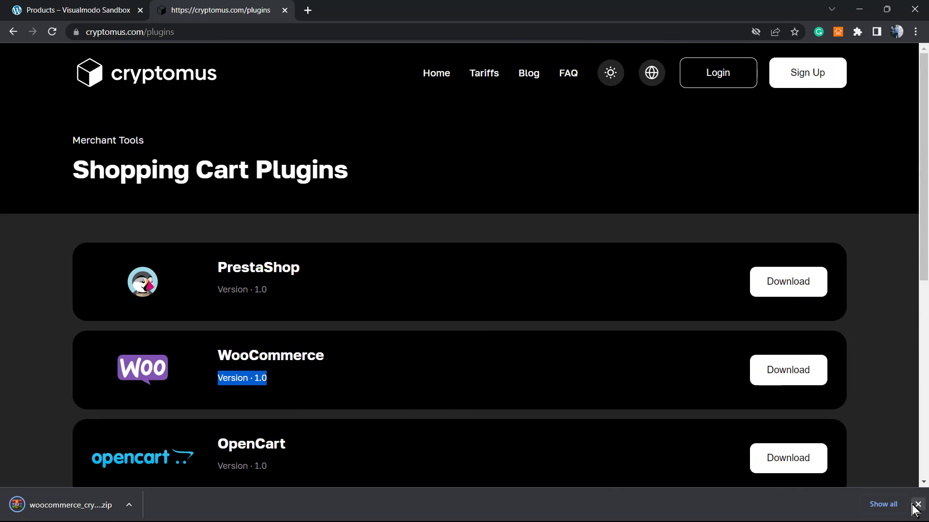
click(918, 505)
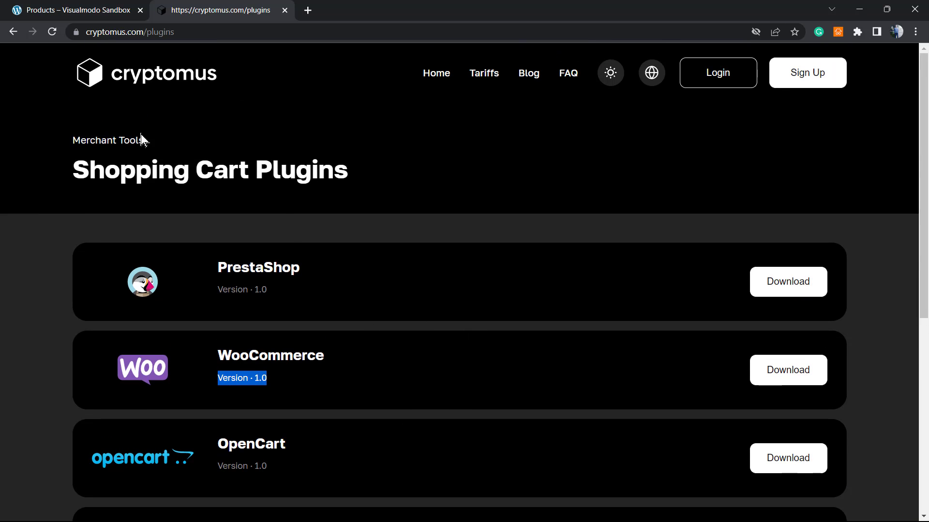
Try the phone, TonKeeper and Telegram sign-up options, closing each, and stay with e-mail sign-up.
click(96, 84)
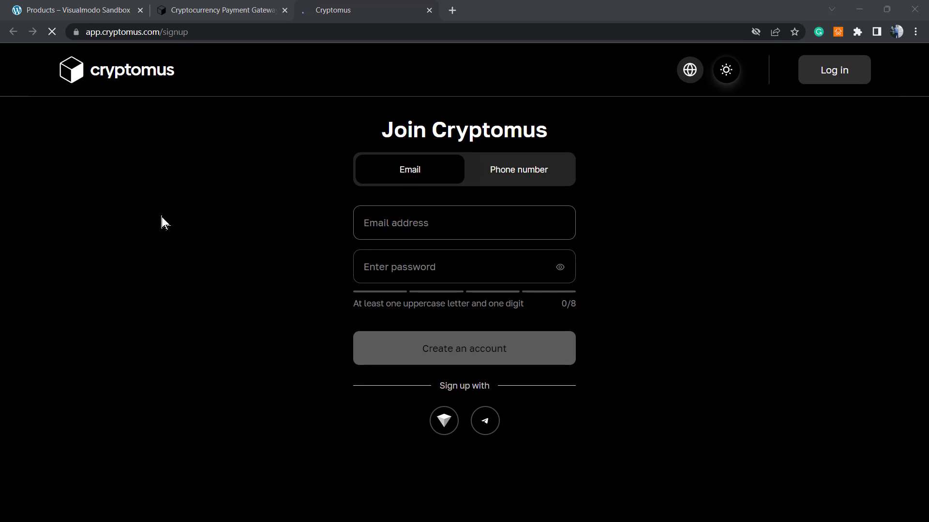
click(499, 170)
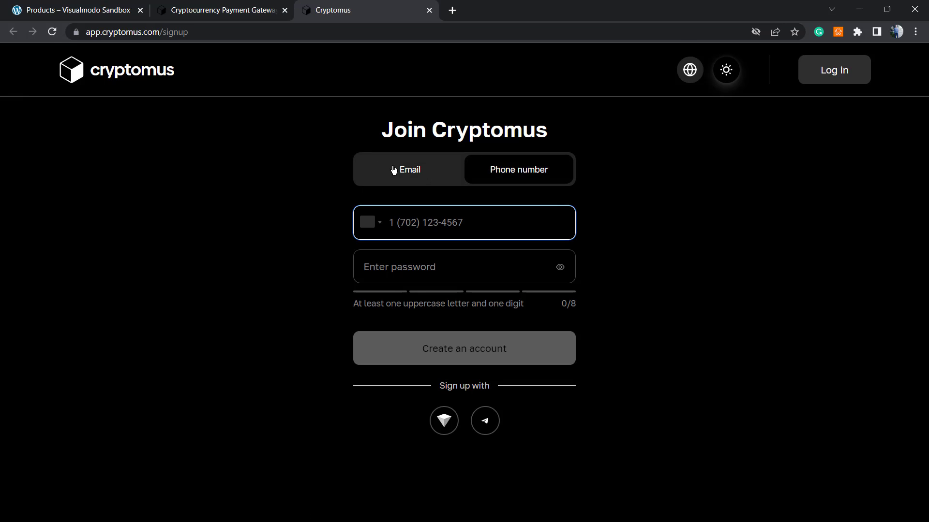
click(389, 170)
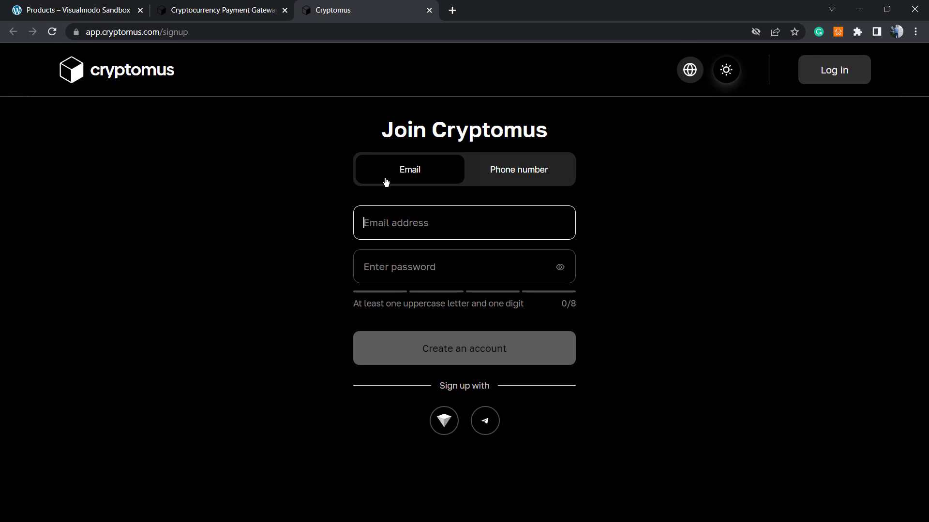
click(442, 423)
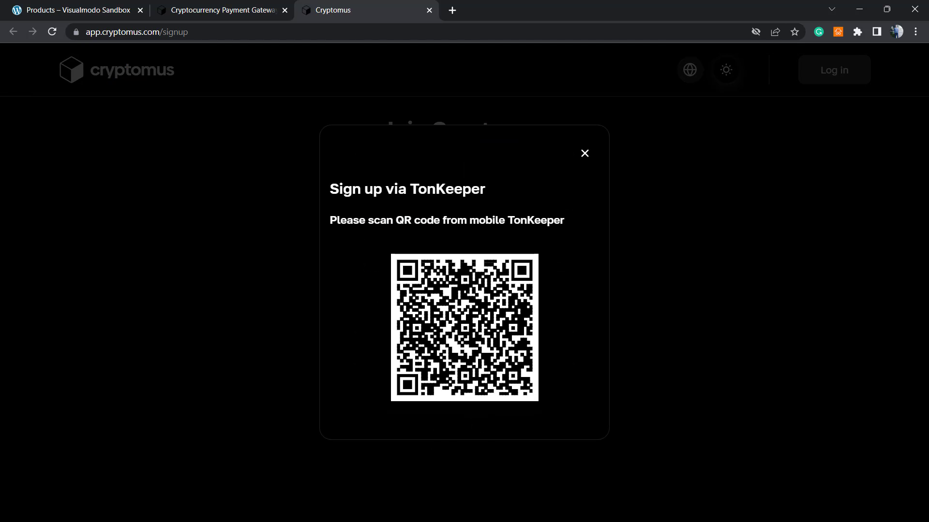
click(584, 154)
click(484, 422)
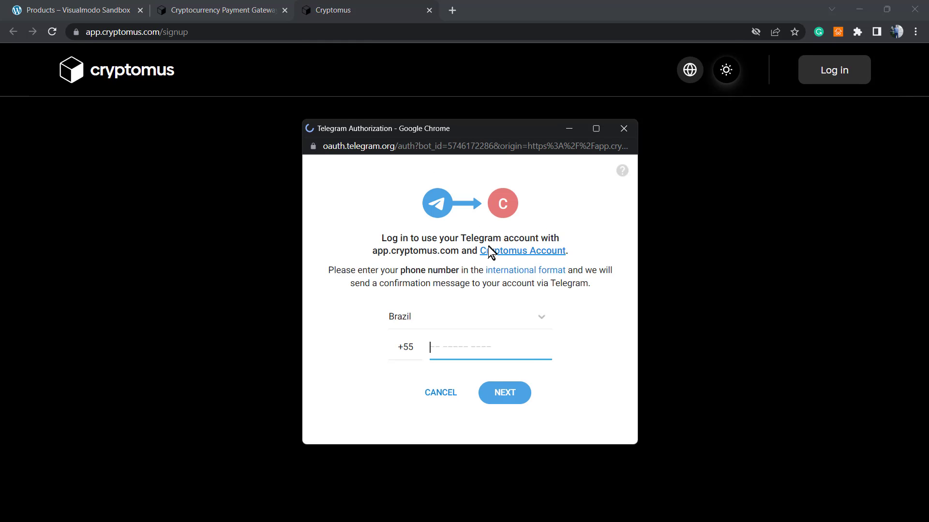
click(623, 129)
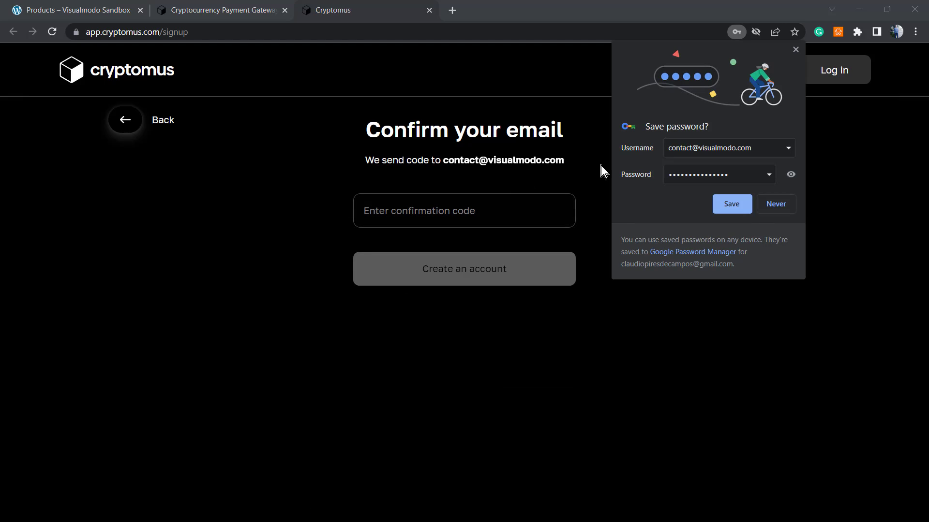
Save the new password and create the account with the pasted e-mailed confirmation code.
click(736, 212)
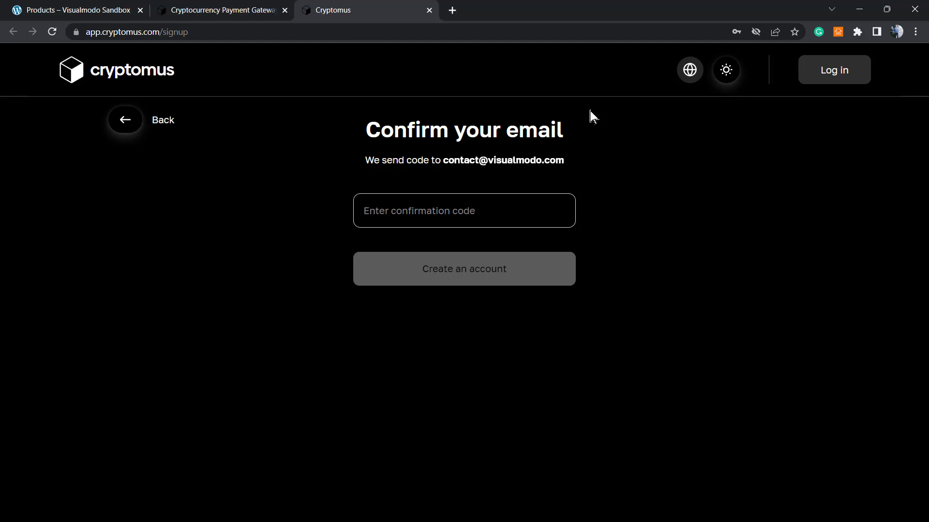
click(406, 207)
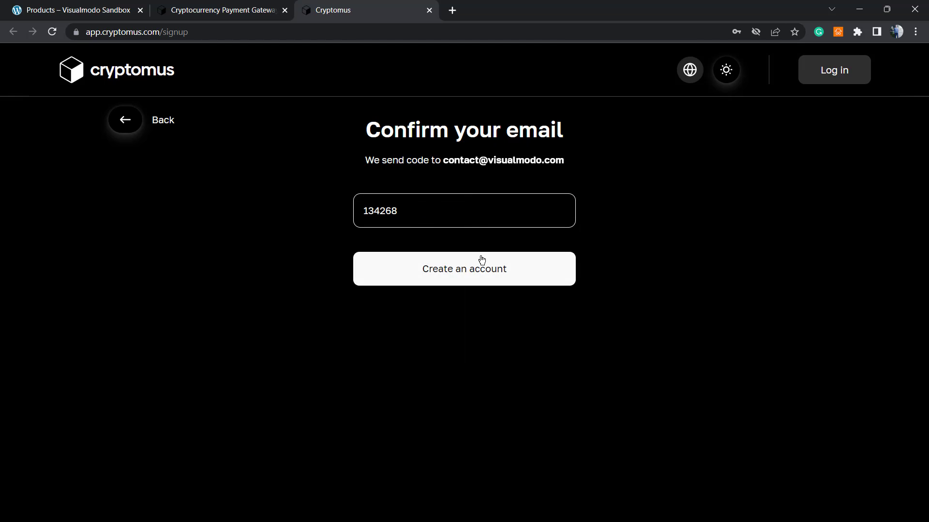
click(476, 275)
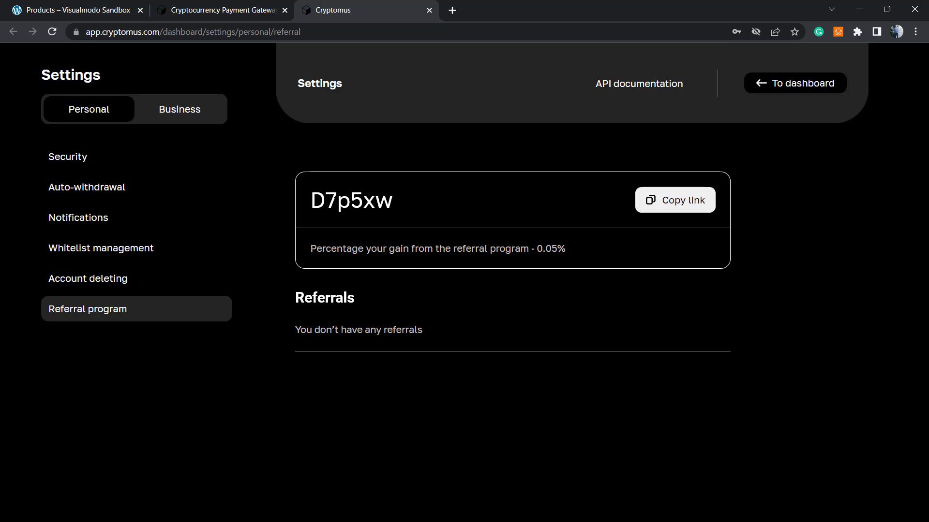
Select the referral code, then follow the Auto-withdrawal access warning to the security settings.
double_click(352, 200)
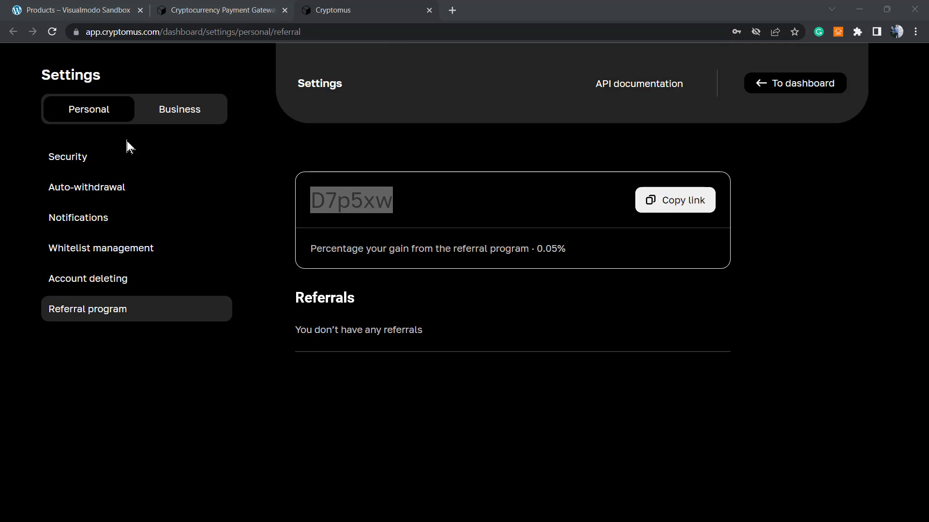
click(90, 190)
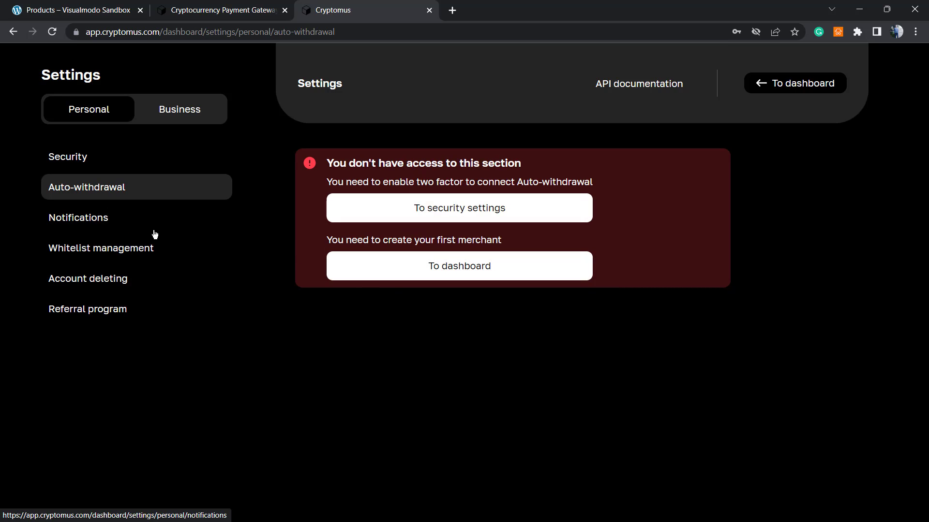
triple_click(362, 167)
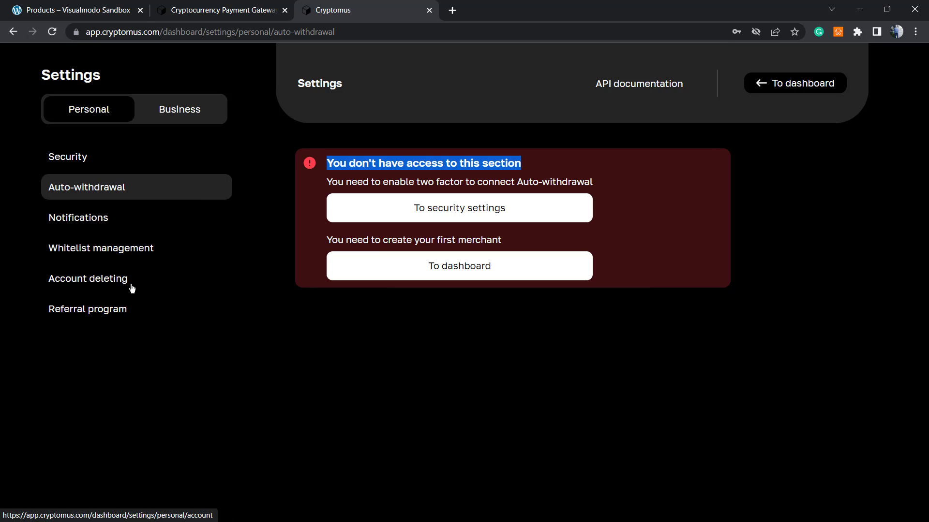
click(367, 208)
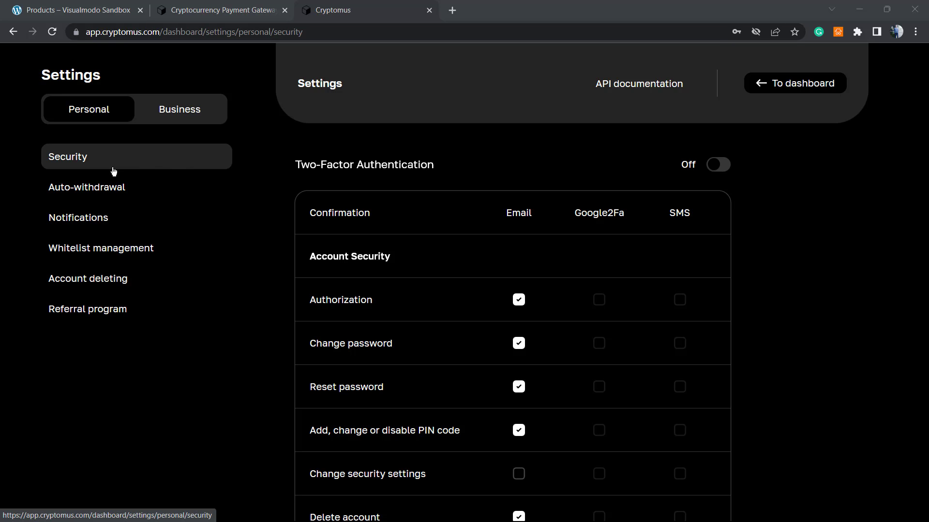
Start the two-factor toggle, check the Business API Key page, and return to set up 2FA first.
click(716, 164)
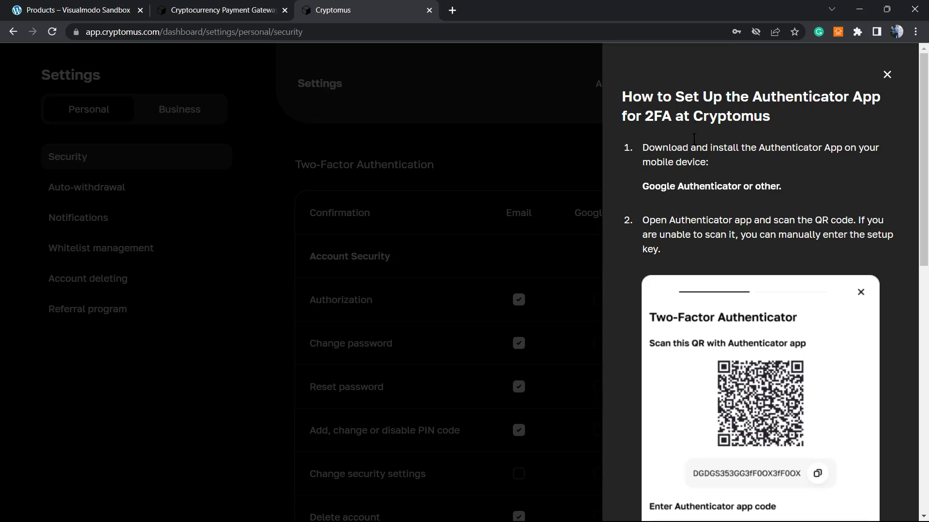
scroll(699, 265, down, 1)
scroll(699, 265, down, 10)
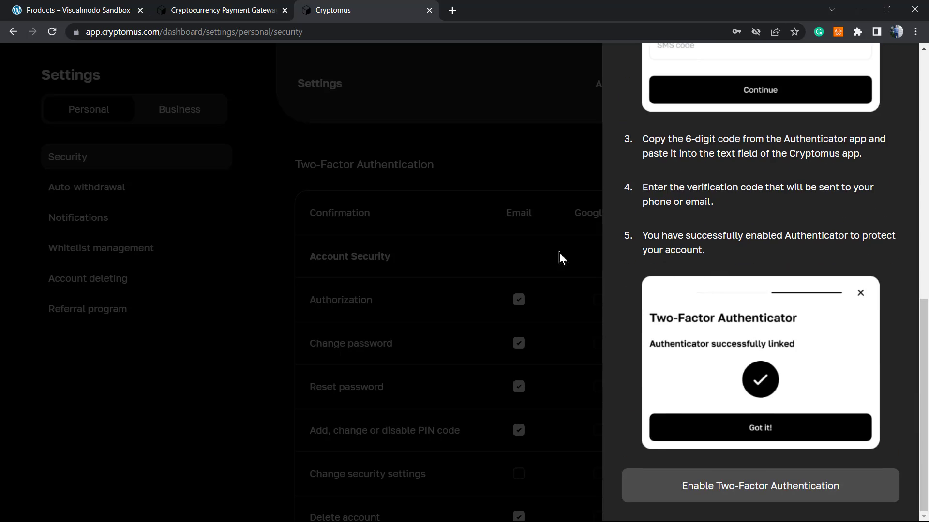
scroll(738, 193, up, 10)
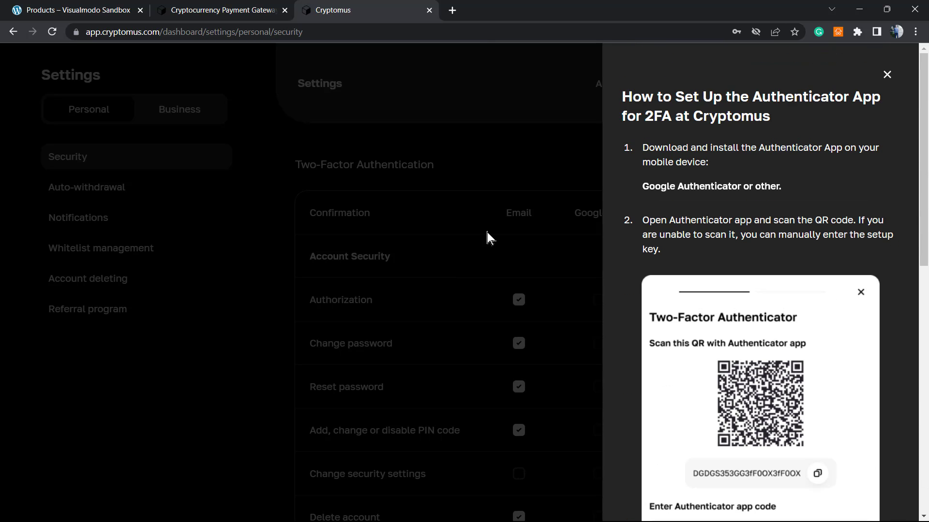
click(487, 231)
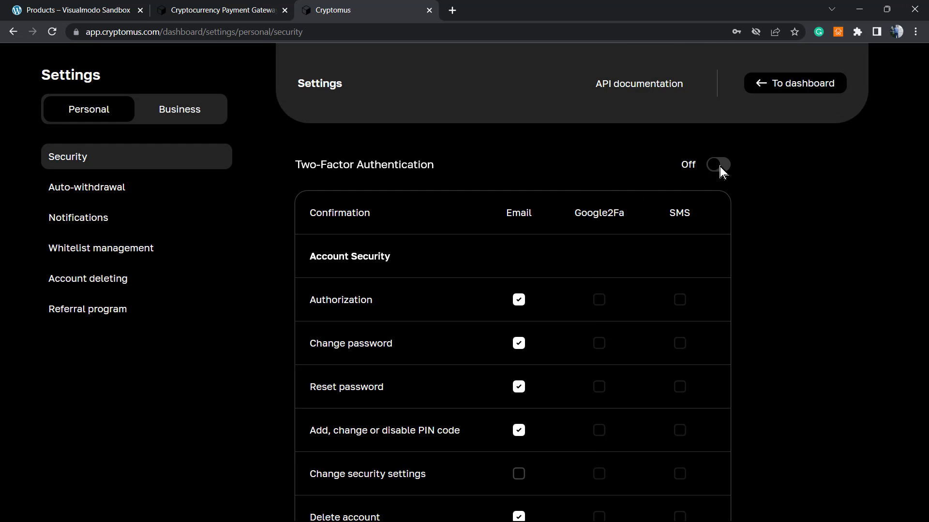
click(174, 115)
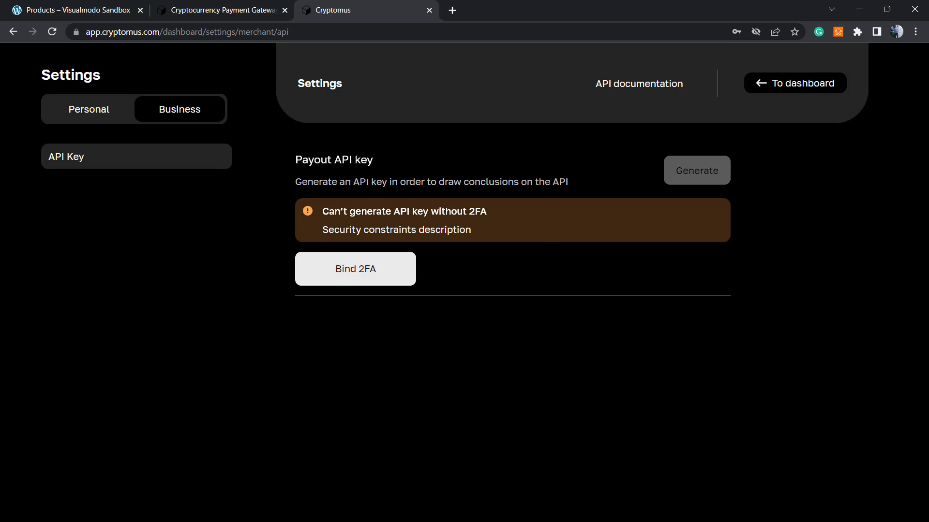
double_click(343, 160)
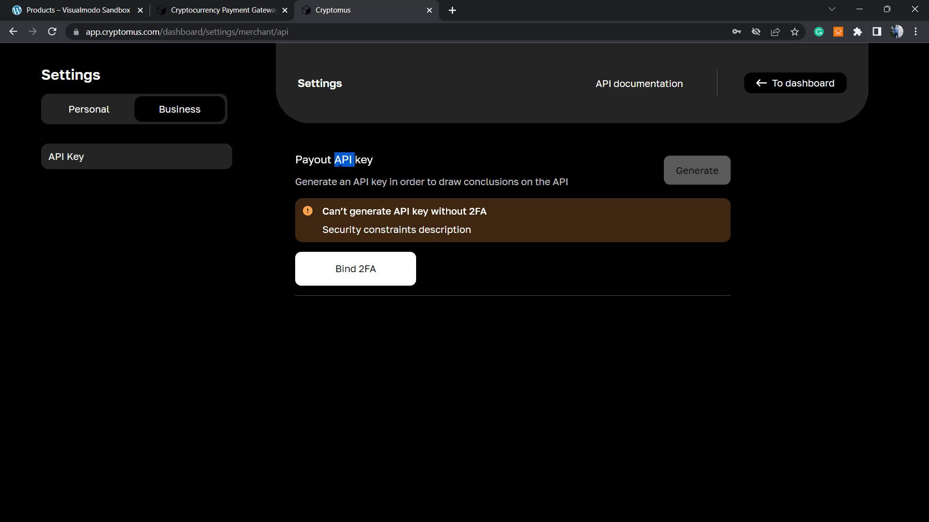
click(350, 280)
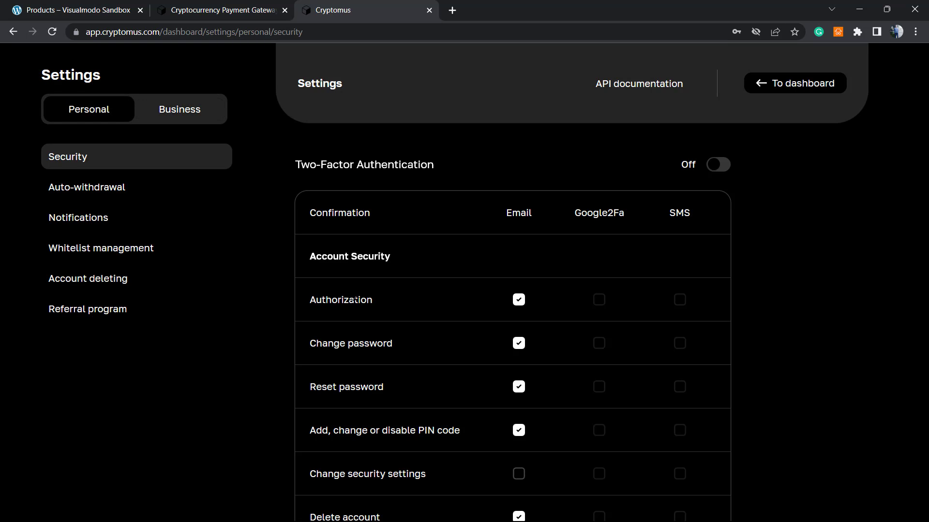
Reopen the 2FA guide, enable two-factor authentication and confirm the authenticator app is linked.
click(717, 166)
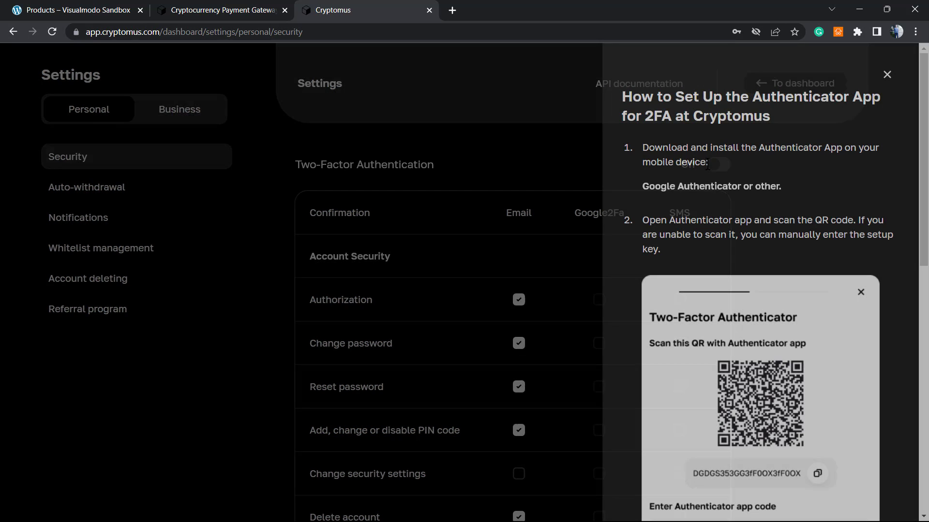
scroll(715, 285, down, 5)
scroll(714, 284, up, 5)
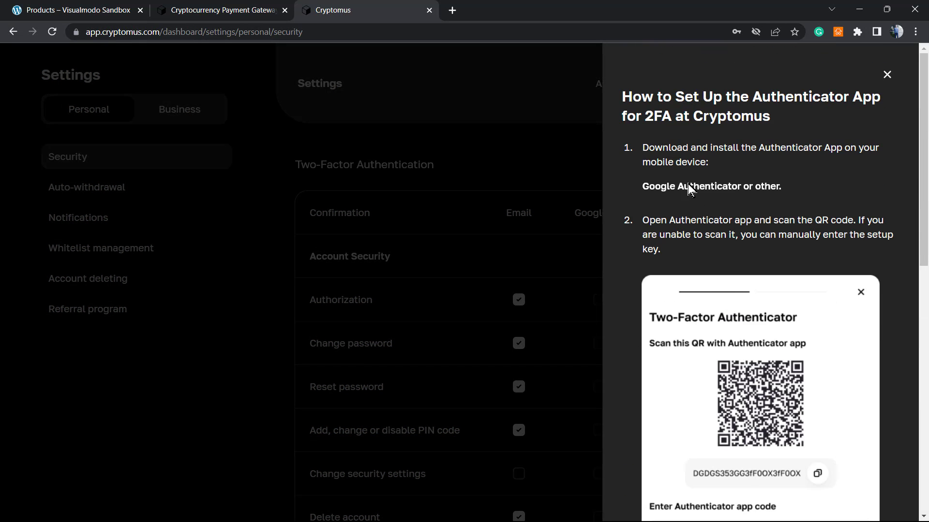
mouse_move(689, 186)
mouse_down()
mouse_move(670, 154)
mouse_move(695, 188)
mouse_up()
triple_click(701, 188)
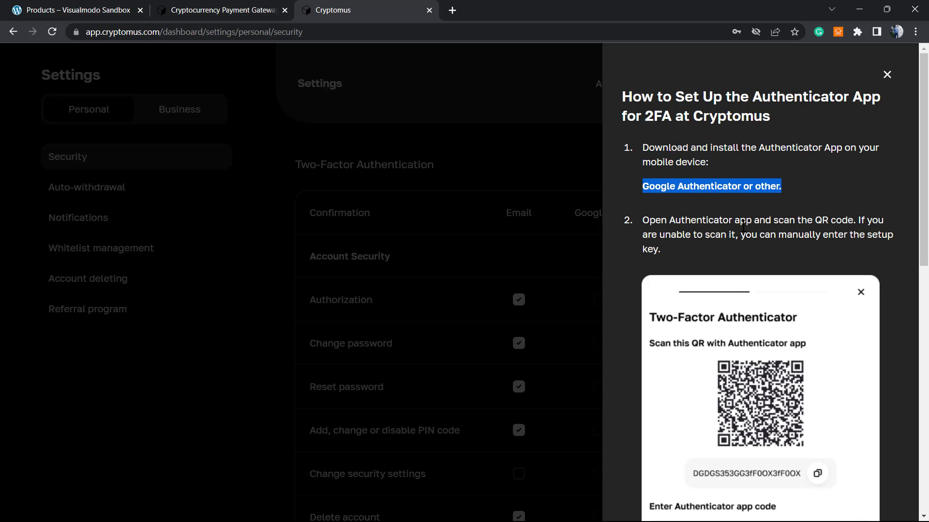
scroll(750, 240, down, 10)
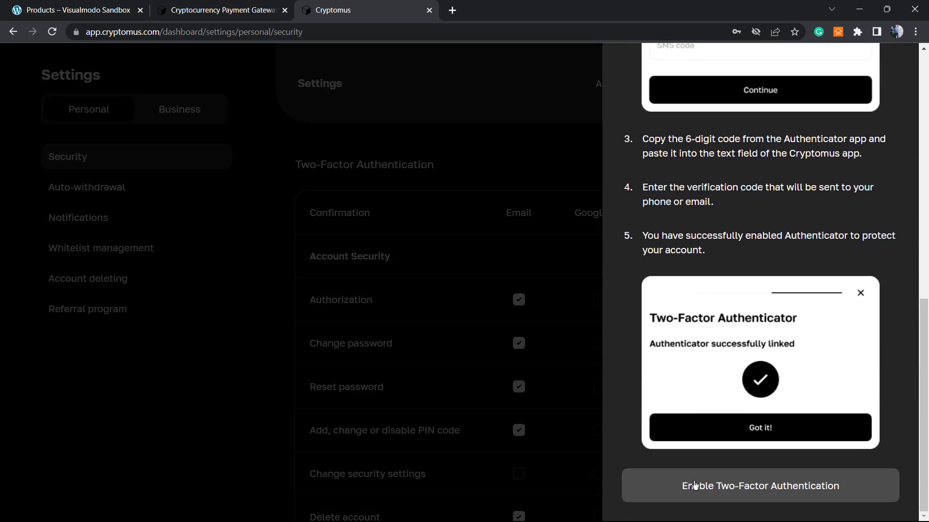
click(690, 493)
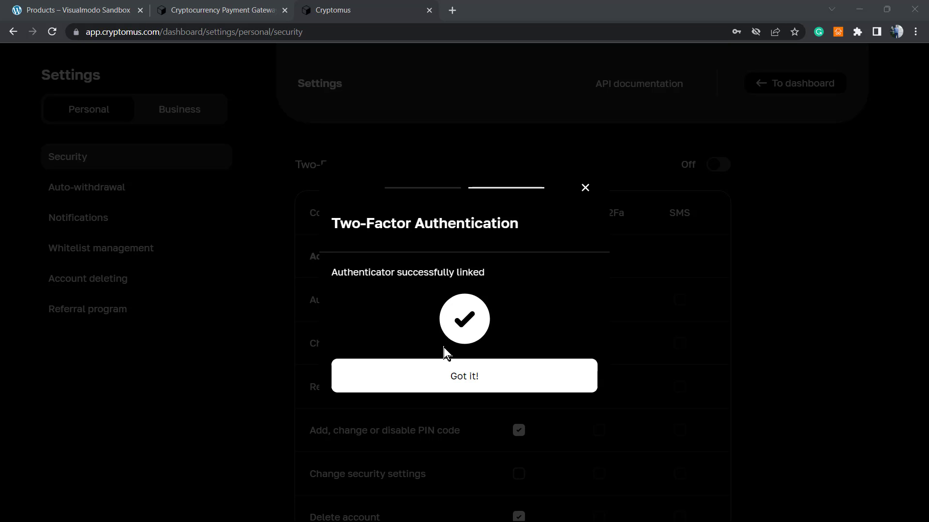
click(446, 375)
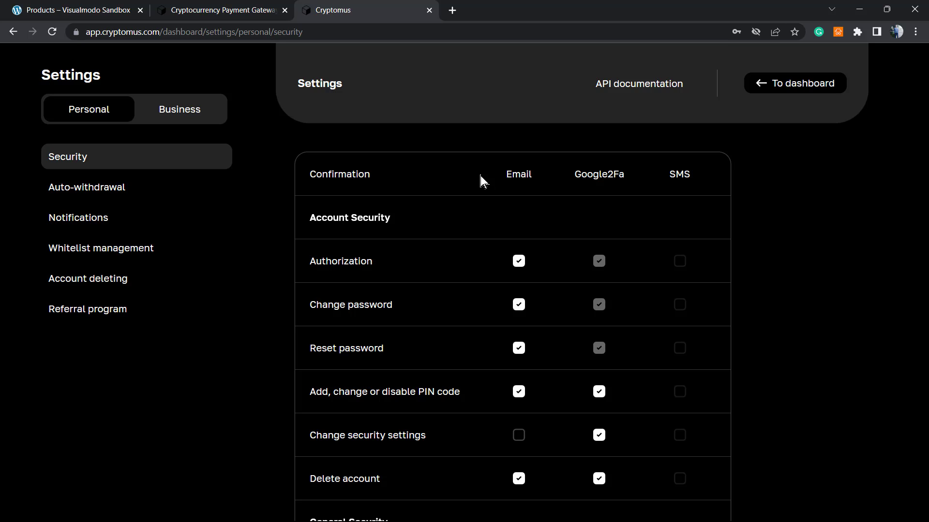
Under Business settings, zoom in, generate a payout API key and copy it.
click(177, 114)
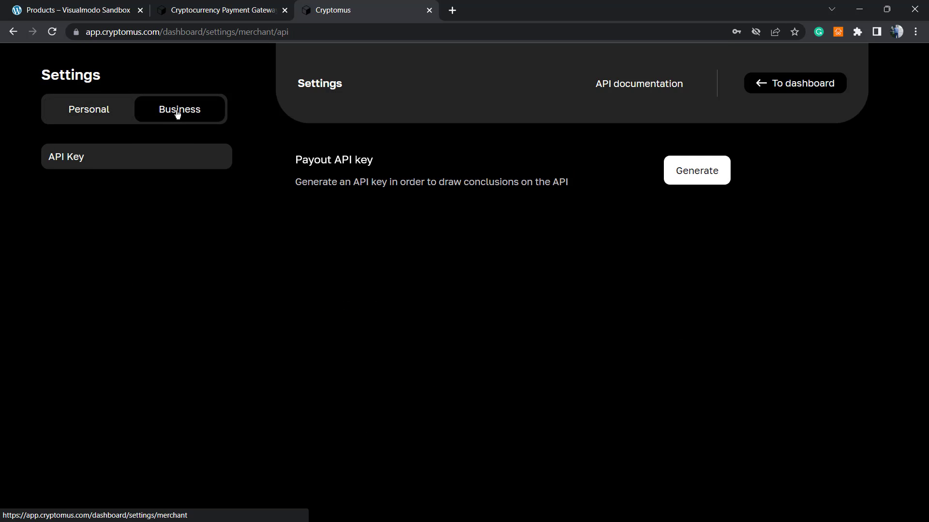
key(ctrl+plus)
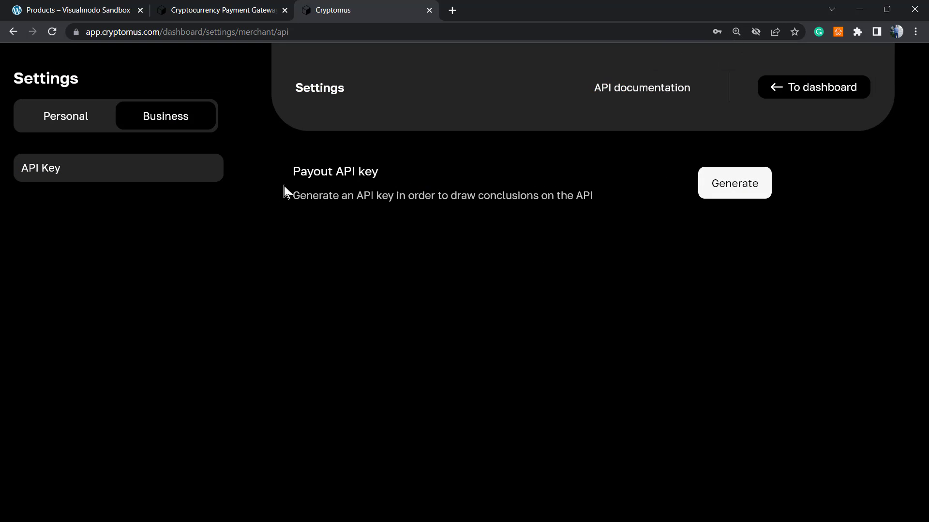
click(723, 190)
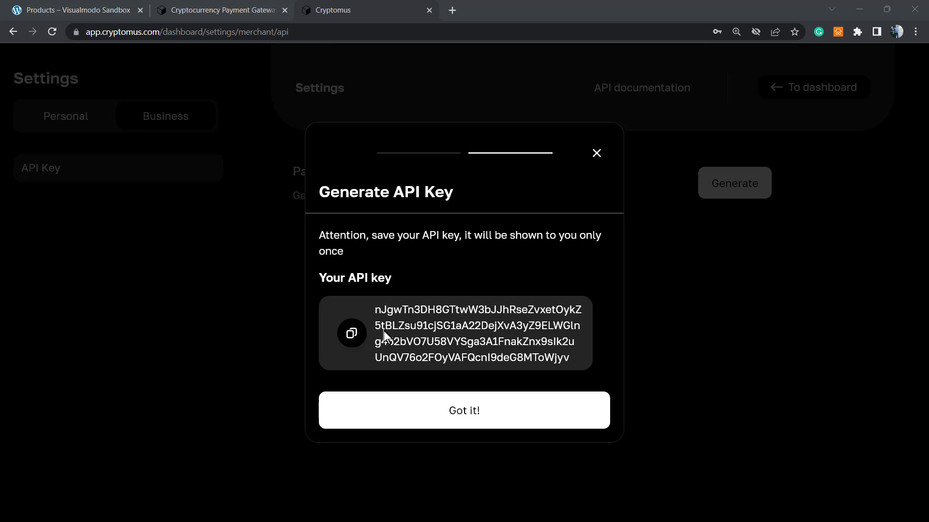
click(351, 333)
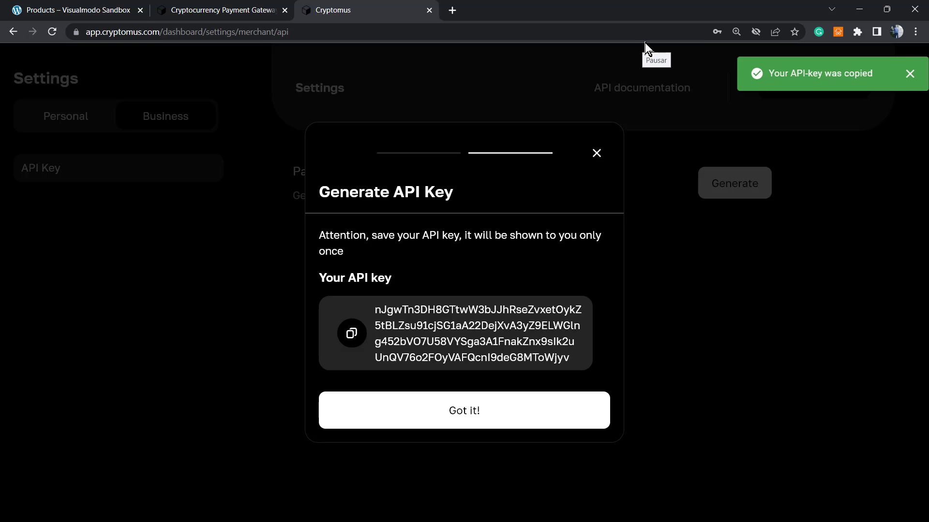
Go from the pet shop site to WordPress admin's Plugins > Add New page.
click(98, 7)
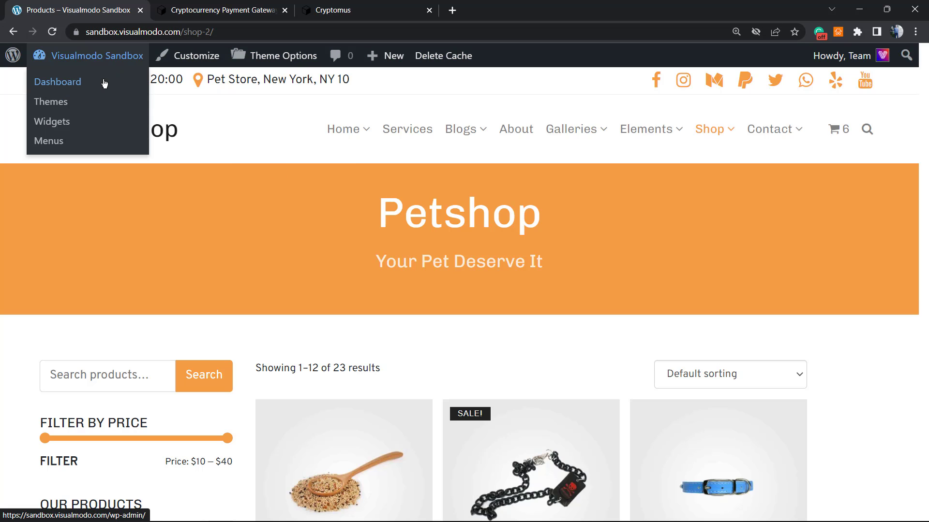
click(103, 82)
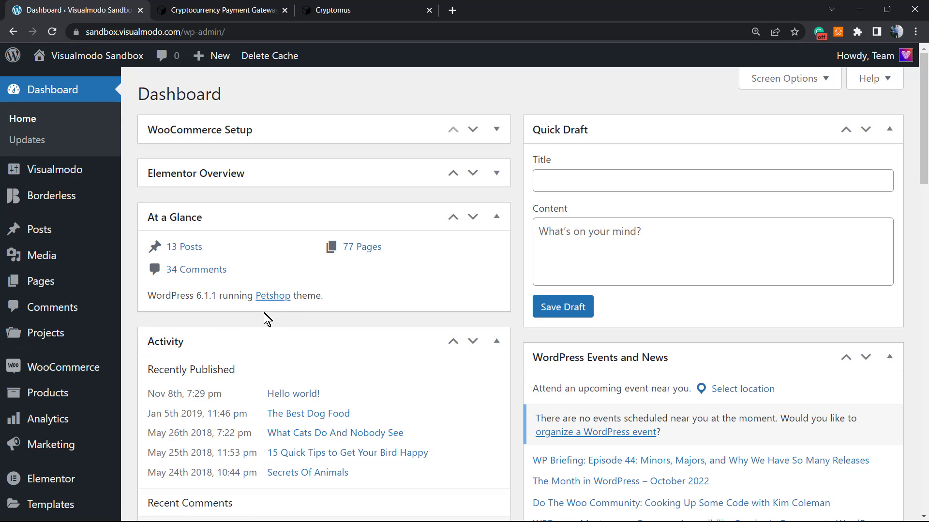
scroll(170, 303, down, 1)
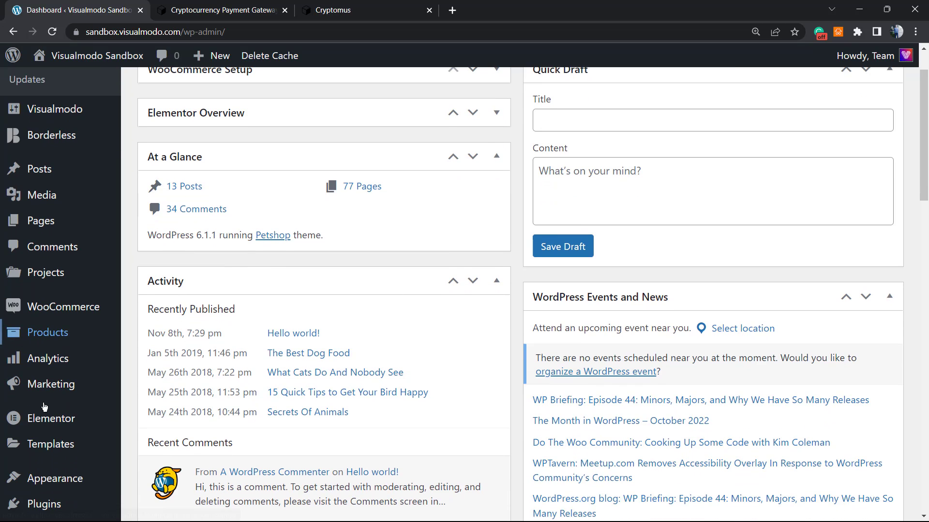
scroll(45, 339, down, 3)
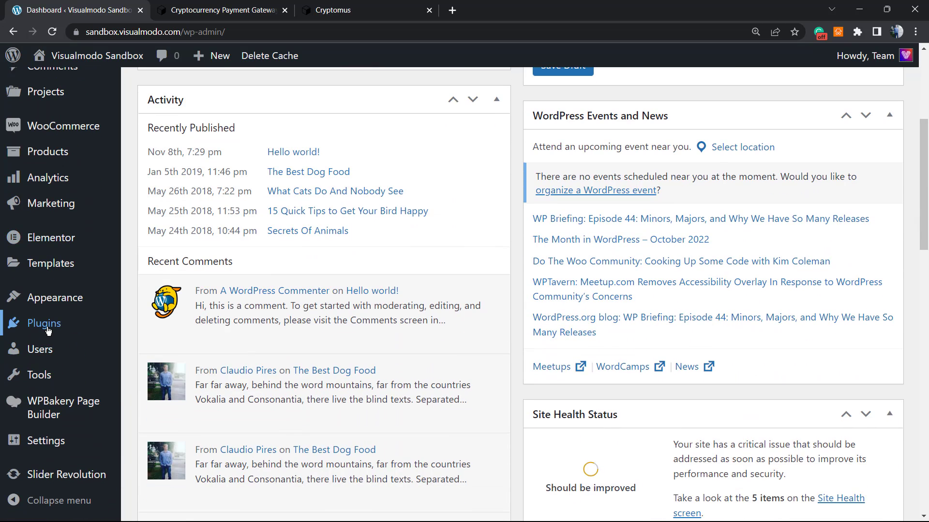
mouse_move(48, 331)
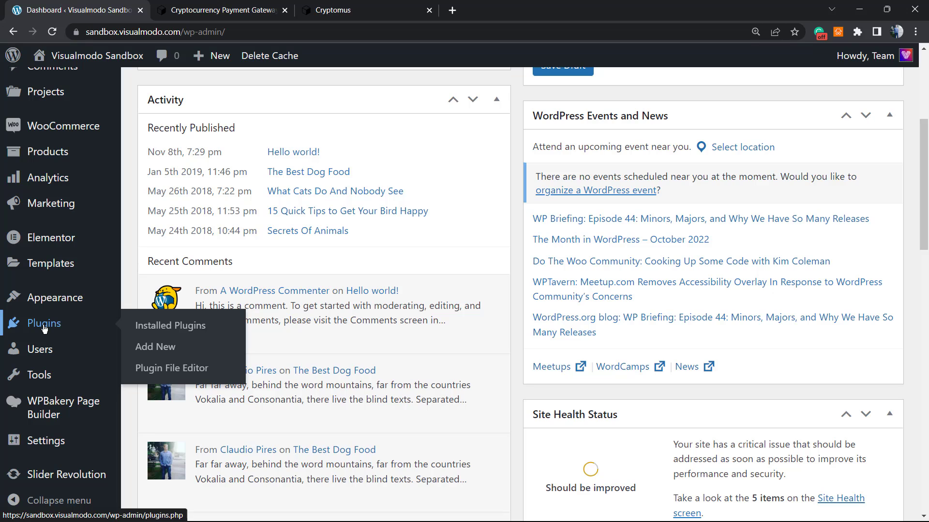
click(181, 347)
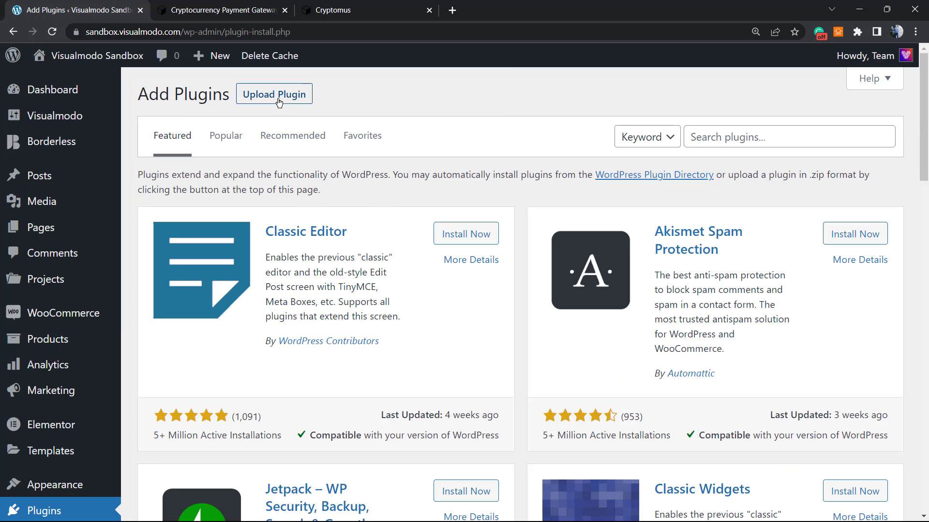
Upload woocommerce_cryptomus.zip from Downloads, install it and activate the plugin.
click(279, 99)
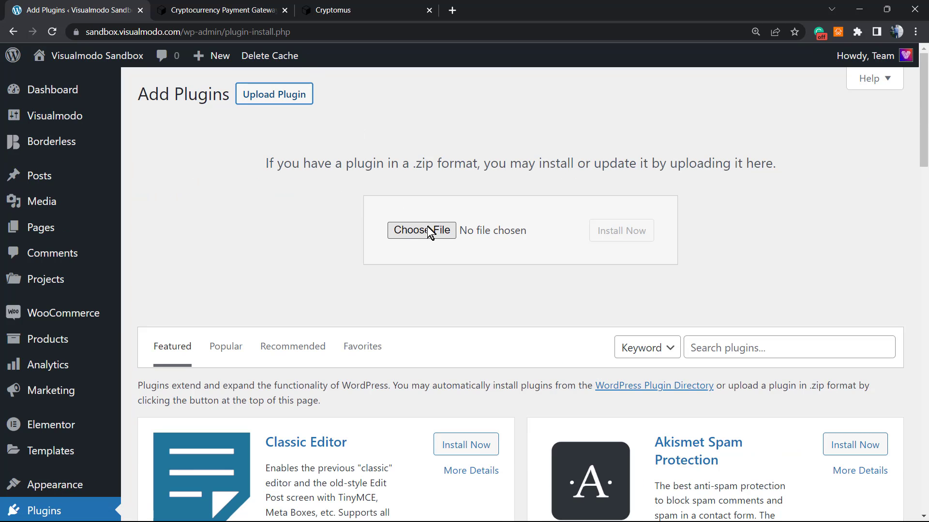
click(417, 233)
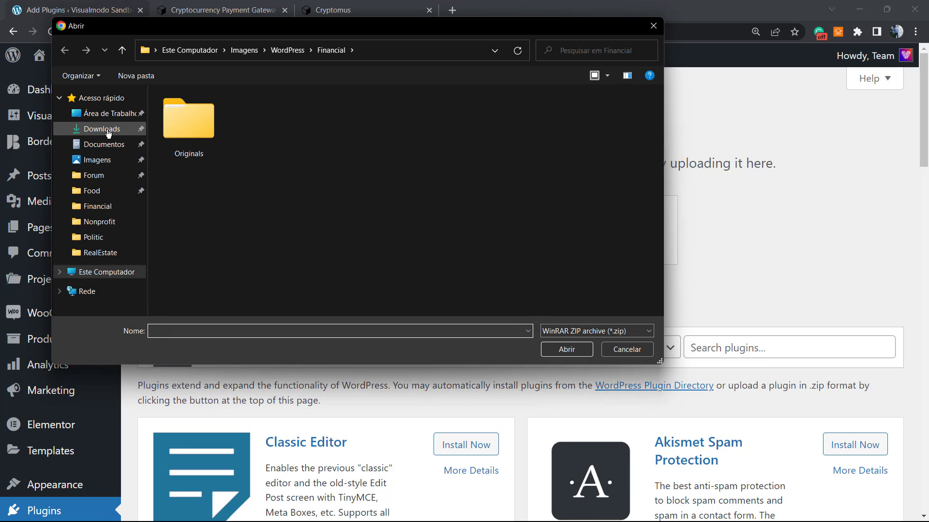
click(105, 129)
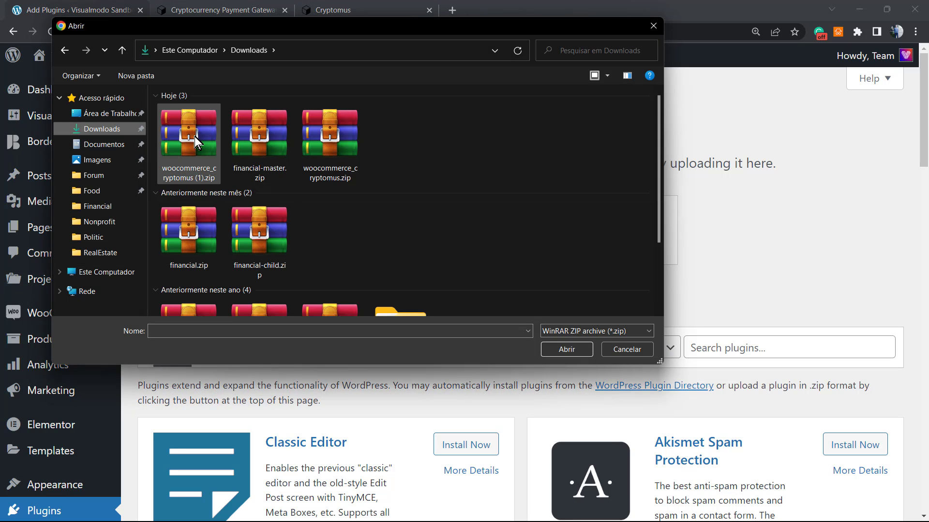
click(332, 145)
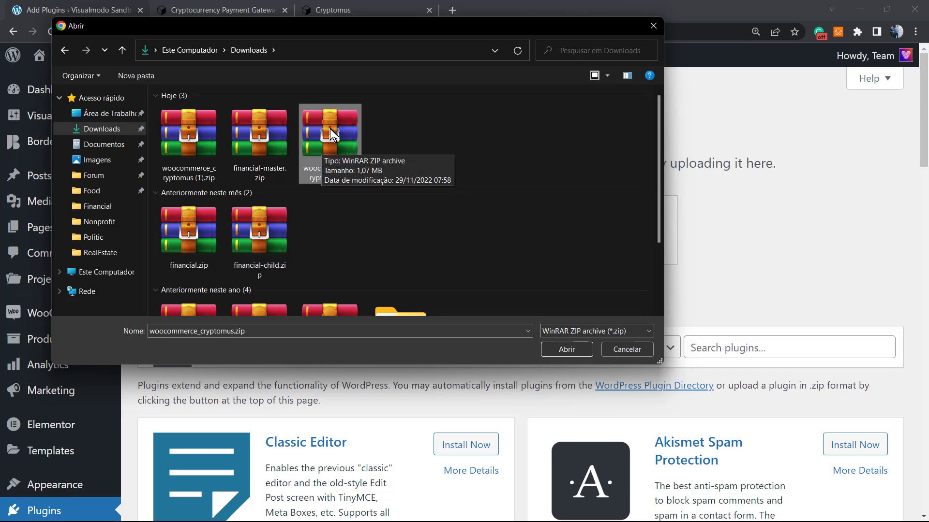
click(566, 349)
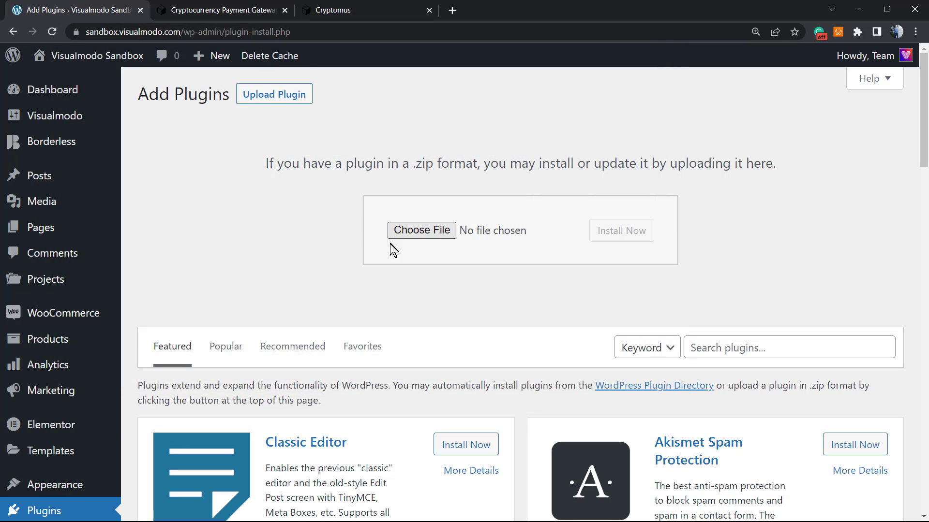
click(599, 233)
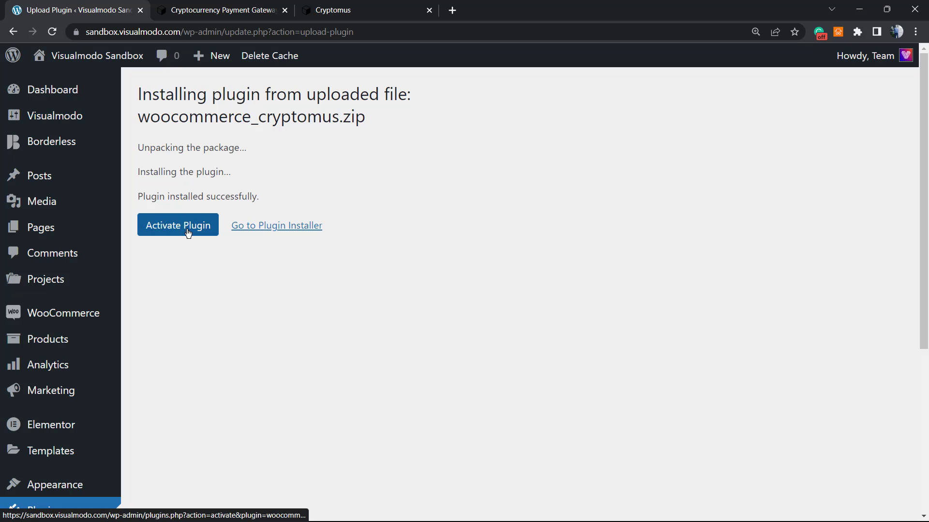
click(211, 235)
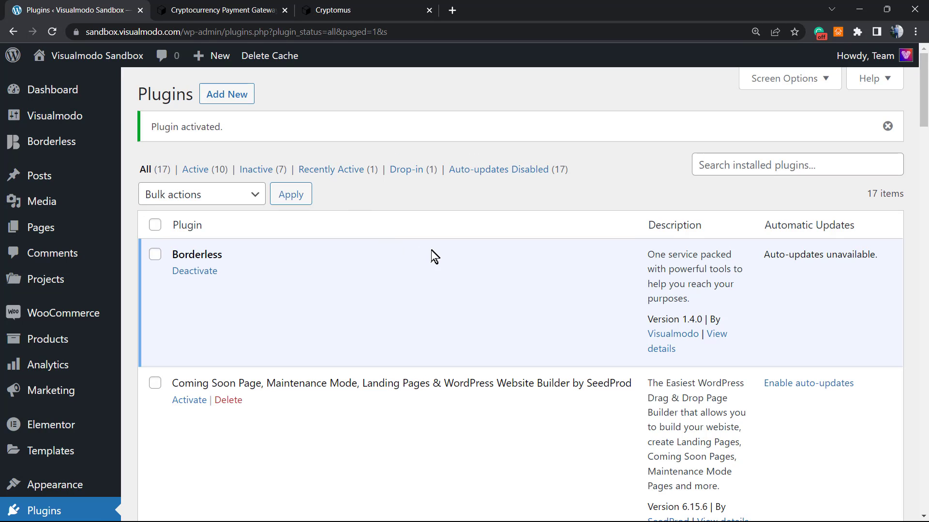
Open the Cryptomus plugin's settings, tick Enable CRYPTOMUS Gateway, and switch to the Cryptomus tab.
scroll(451, 256, down, 10)
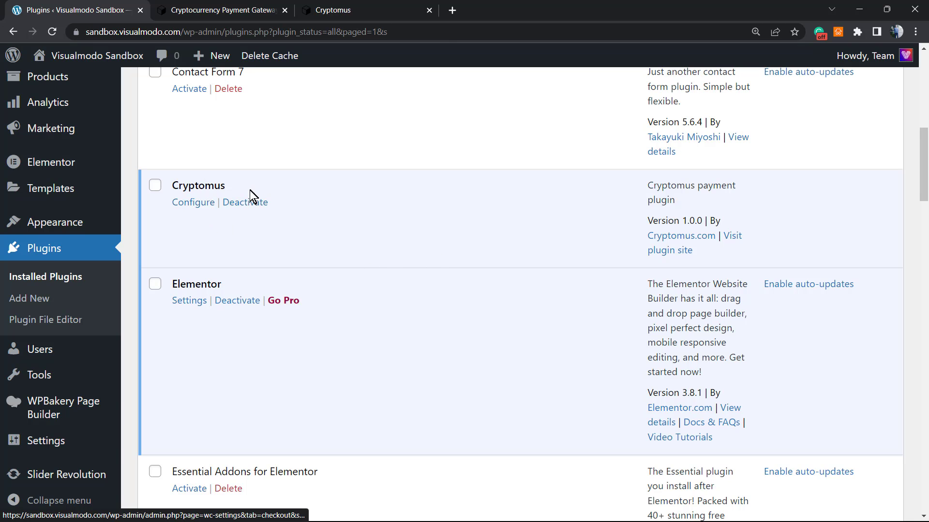
scroll(248, 200, up, 2)
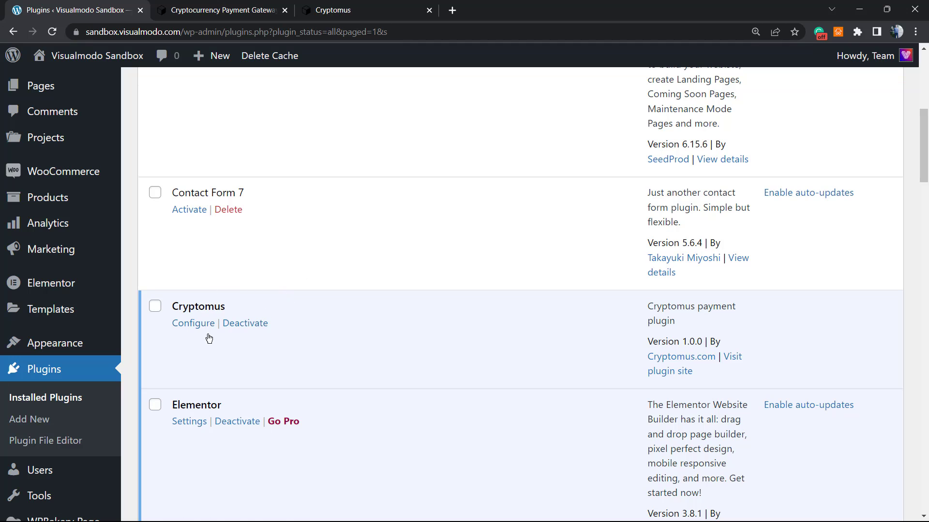
click(184, 324)
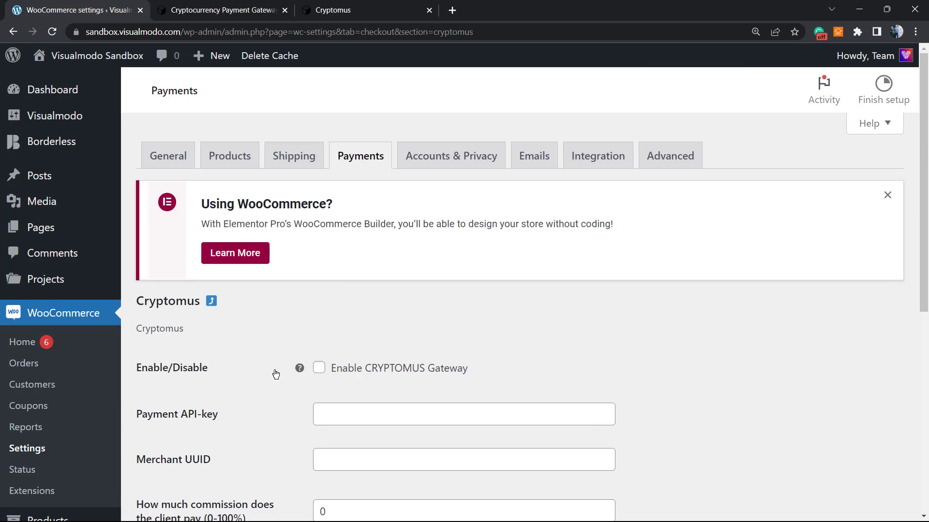
click(329, 372)
scroll(332, 325, down, 2)
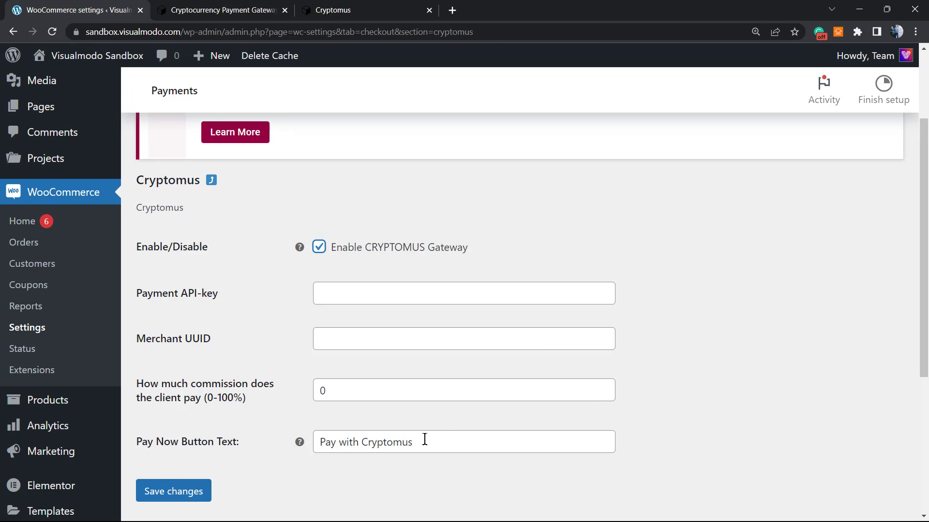
scroll(346, 295, up, 3)
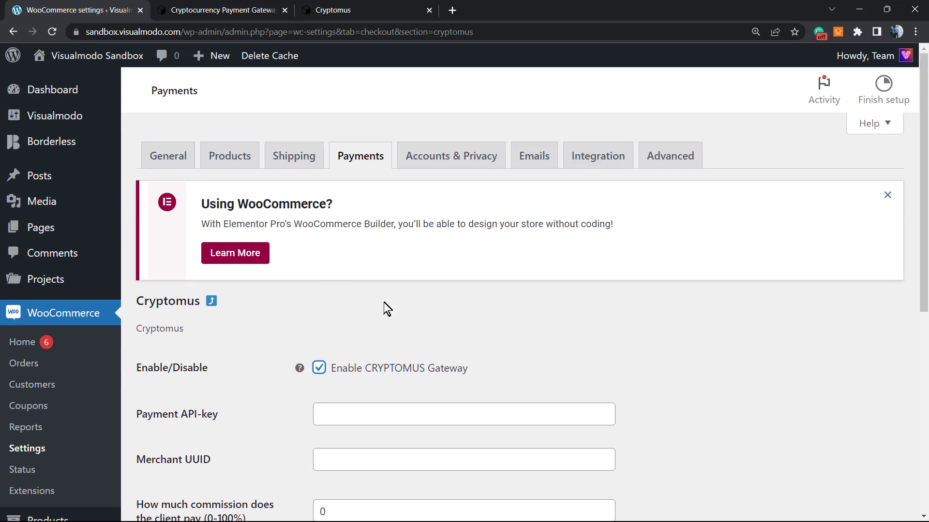
scroll(390, 307, down, 3)
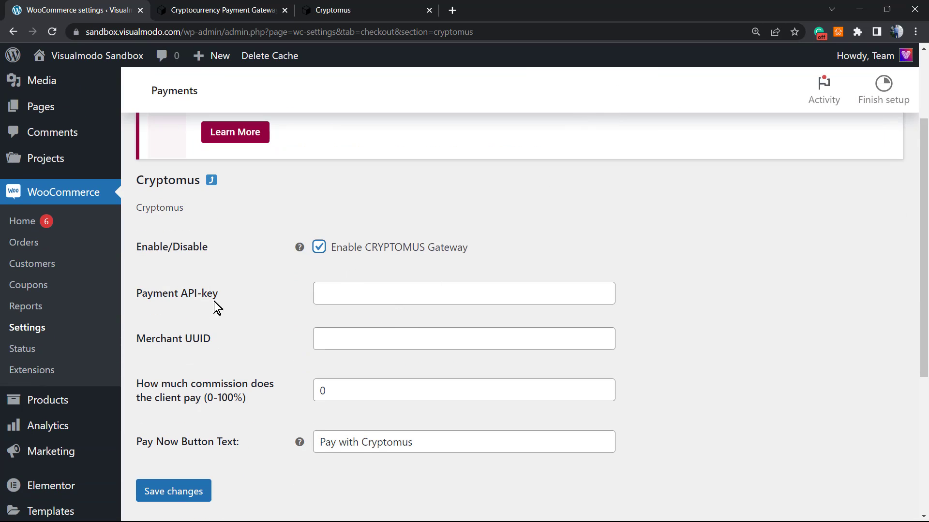
key(ctrl+3)
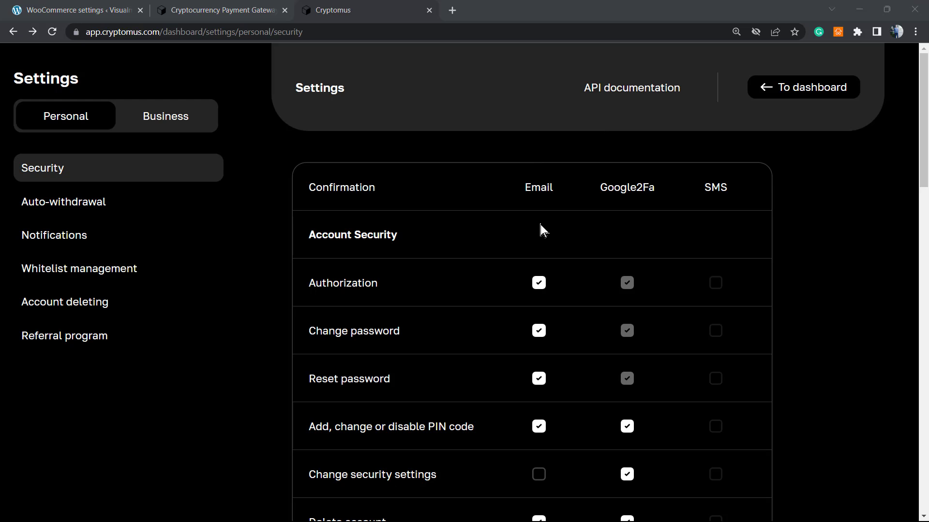
From the dashboard, create merchant 'VisualmodoTestStore' and connect it via API integration.
click(782, 87)
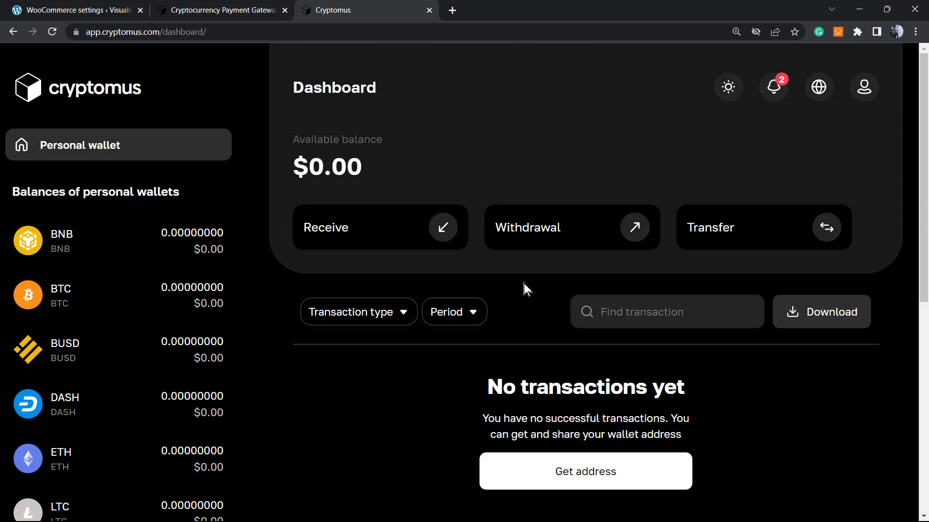
scroll(385, 329, down, 8)
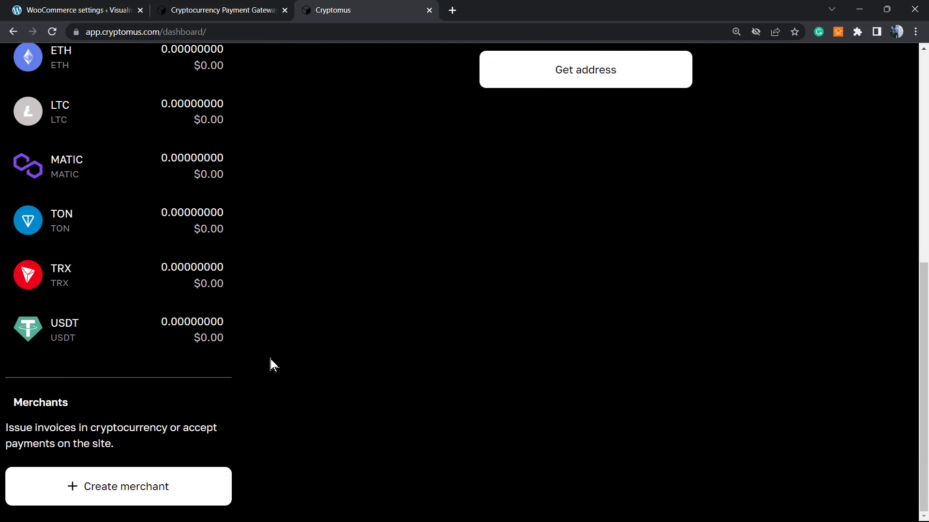
scroll(271, 359, up, 5)
scroll(271, 358, down, 5)
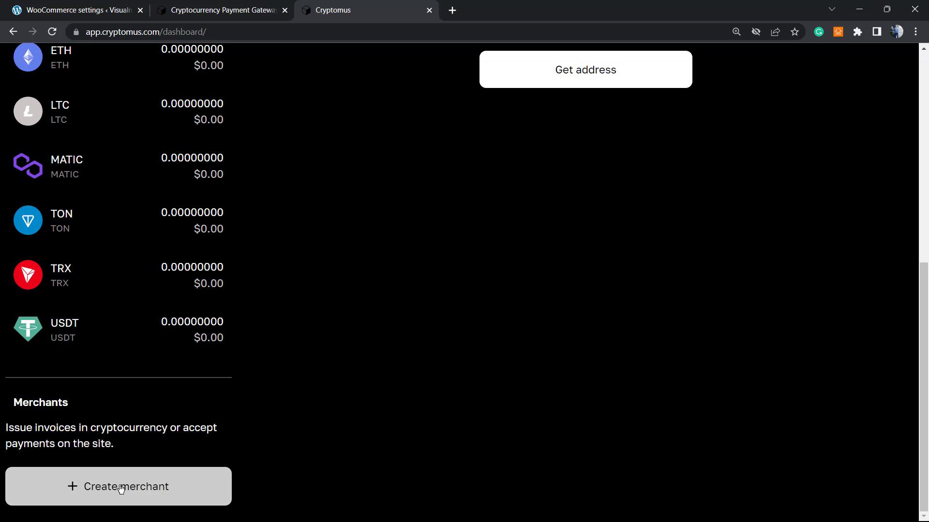
click(118, 489)
click(360, 307)
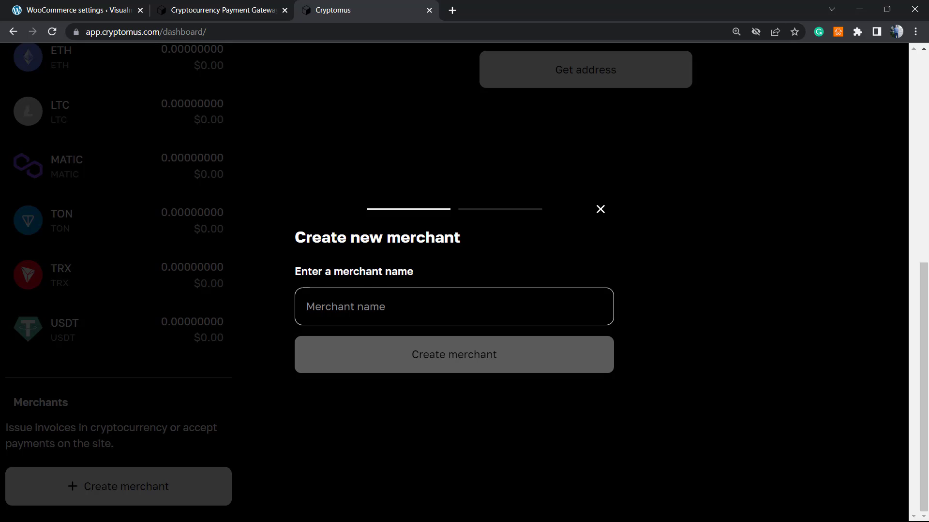
text(Visualmo)
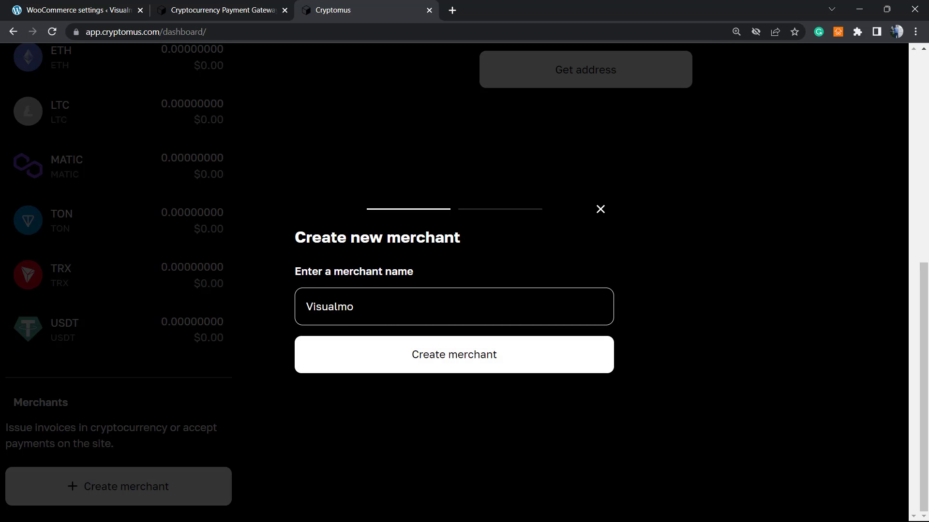
text(doTestStore)
click(413, 355)
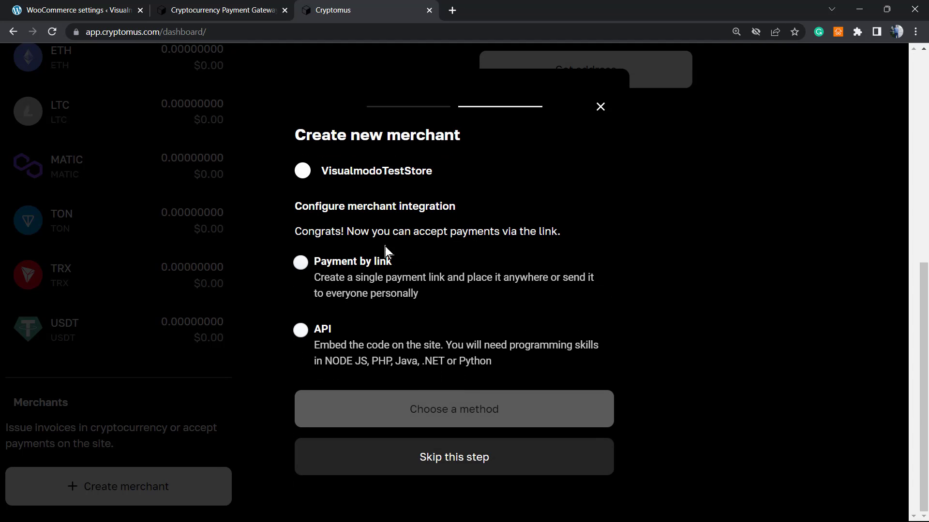
click(320, 334)
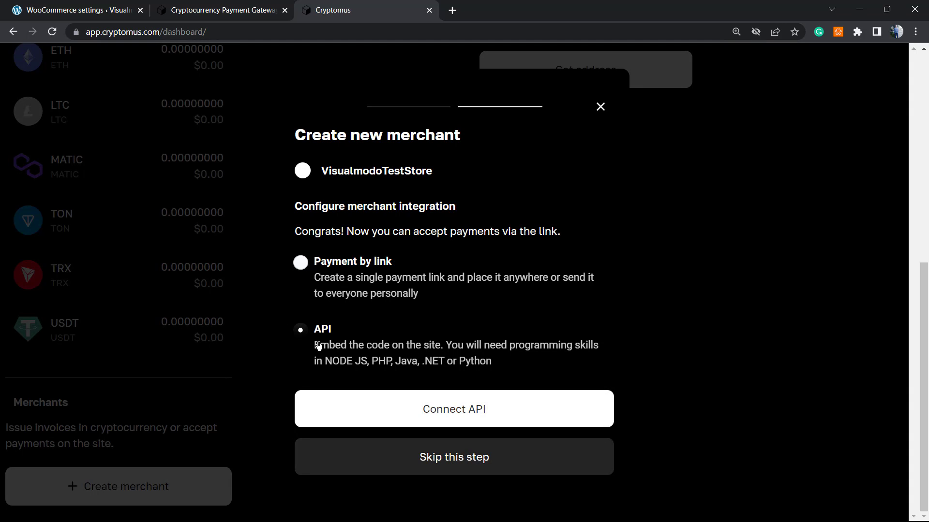
click(438, 410)
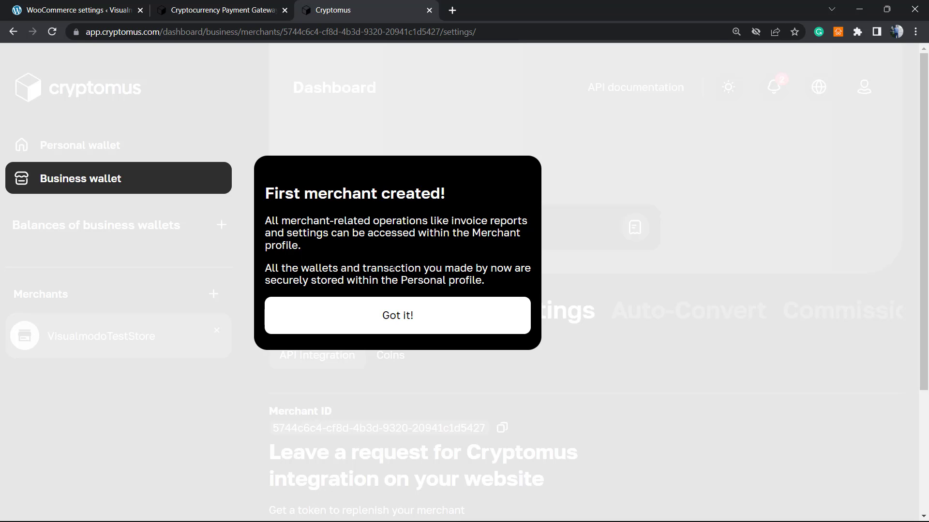
Open the VisualmodoTestStore merchant's API integration settings with the page zoom reset to 100%.
click(389, 332)
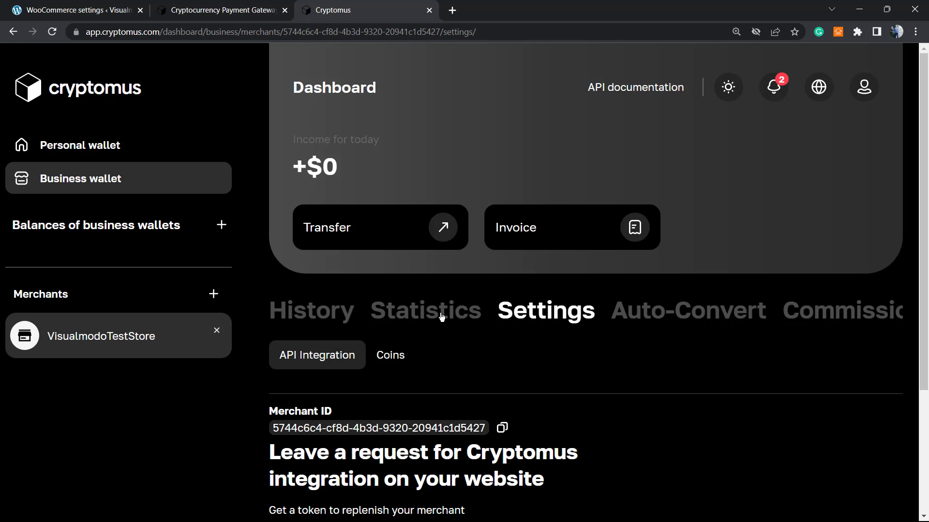
click(147, 352)
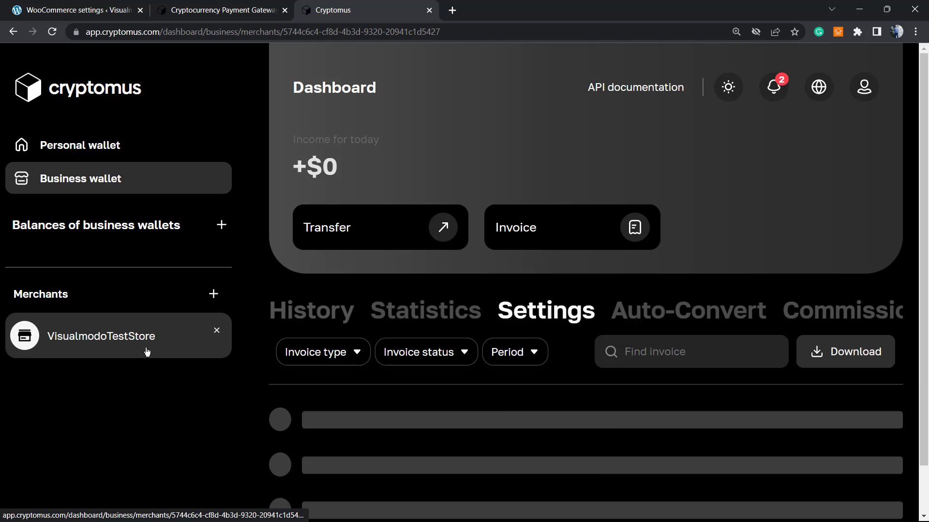
scroll(341, 370, down, 1)
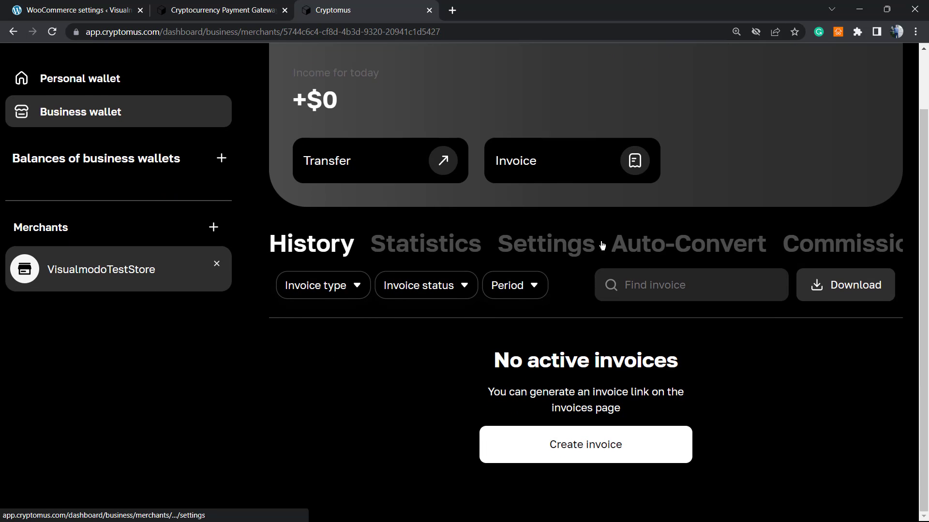
key(ctrl+minus)
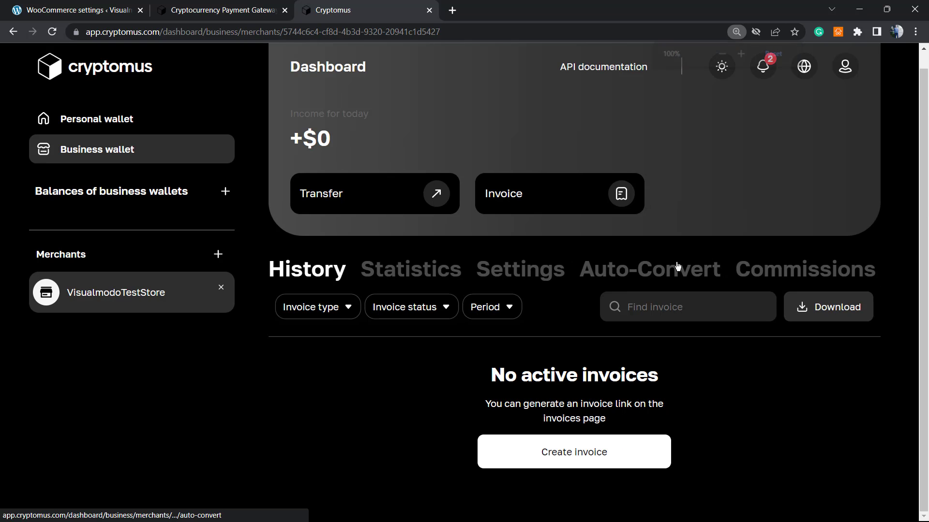
click(494, 281)
scroll(477, 288, down, 1)
scroll(477, 288, down, 1)
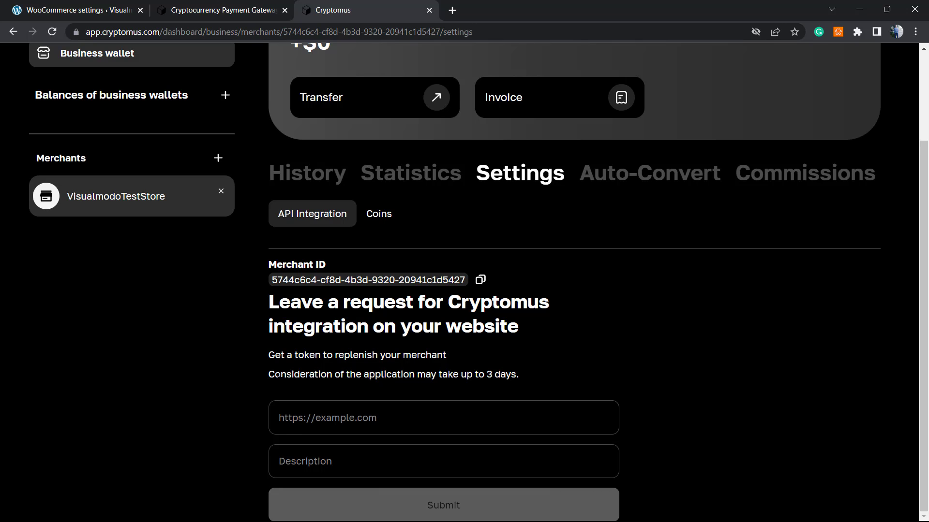
Review the integration notes about getting a token and the 3-day review.
triple_click(296, 355)
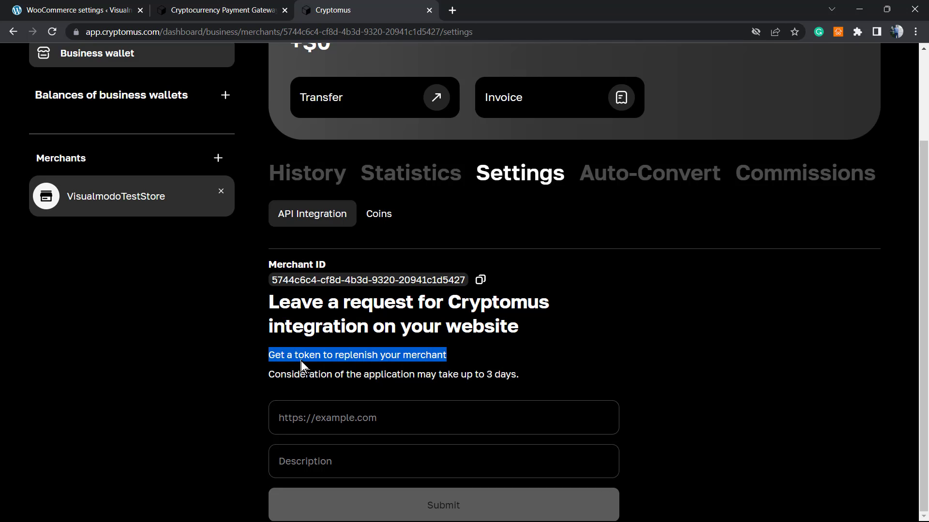
click(284, 386)
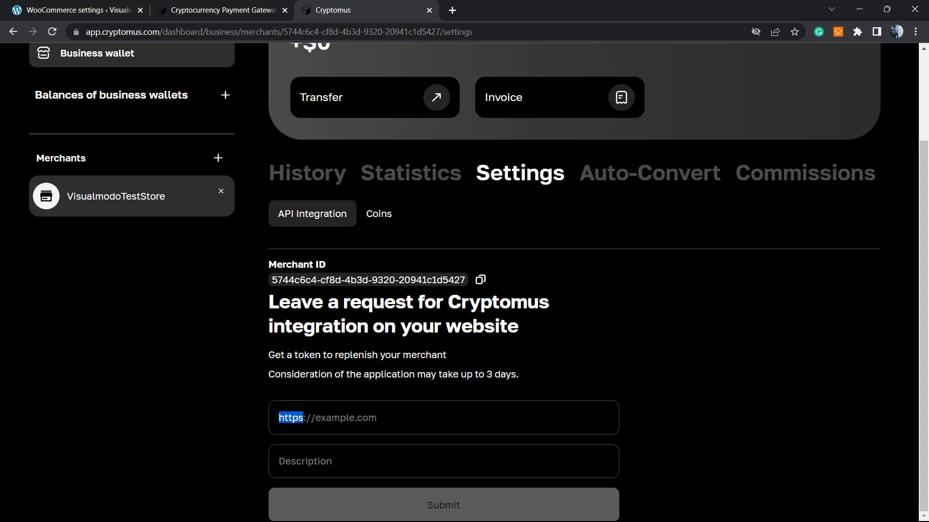
triple_click(310, 374)
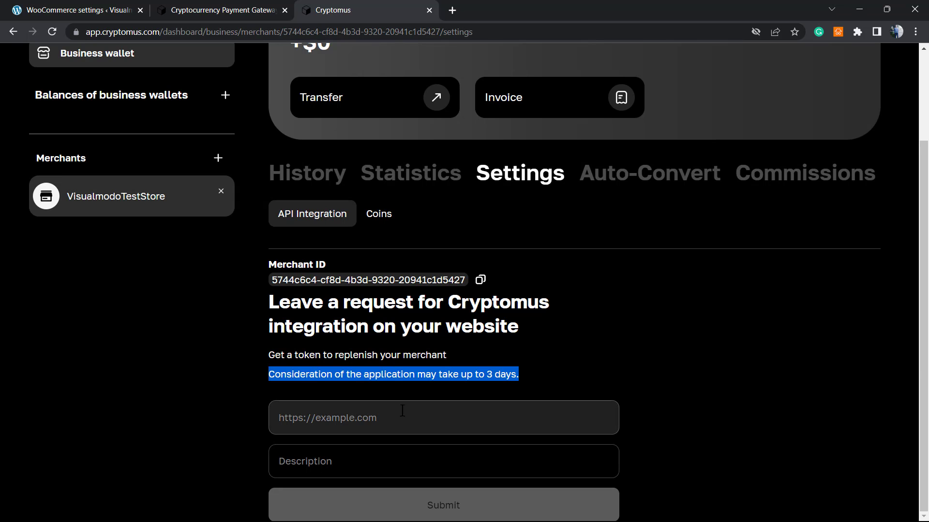
scroll(442, 411, up, 2)
scroll(379, 296, down, 1)
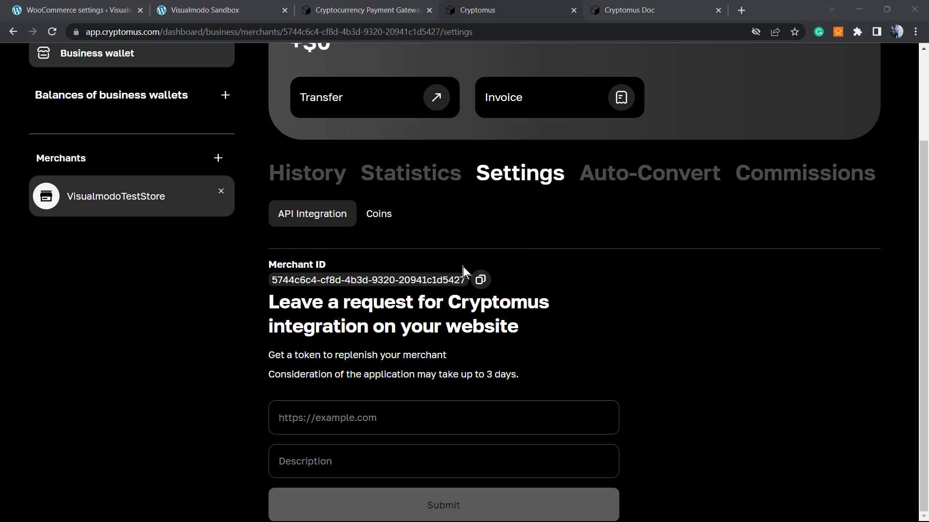
click(333, 418)
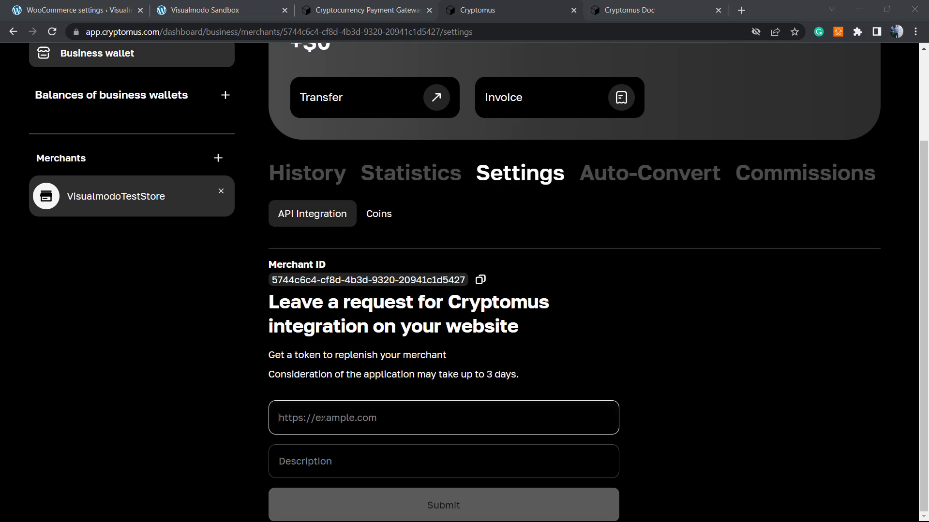
click(506, 394)
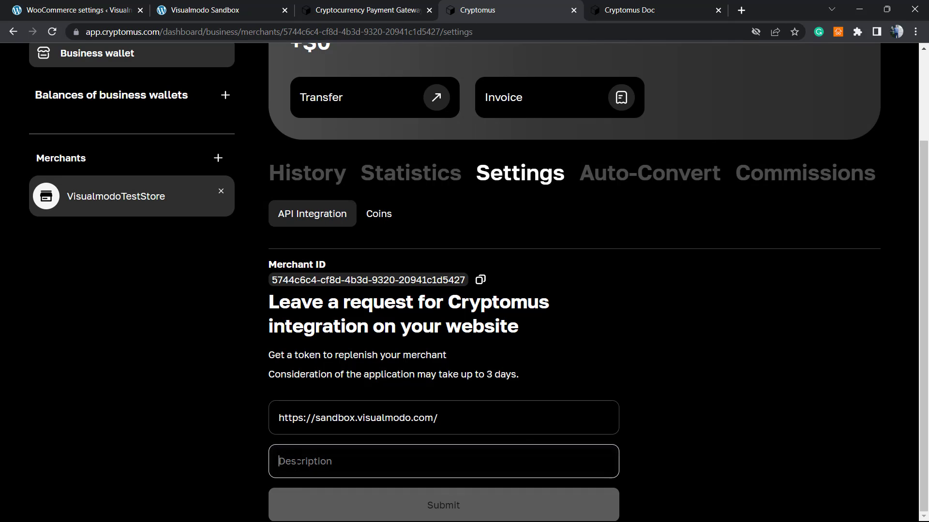
click(299, 461)
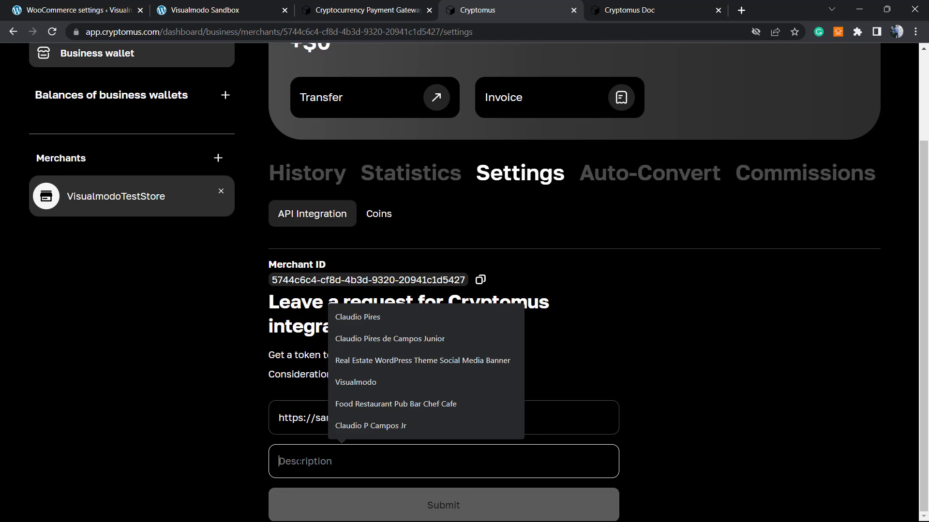
text(Visualmodo )
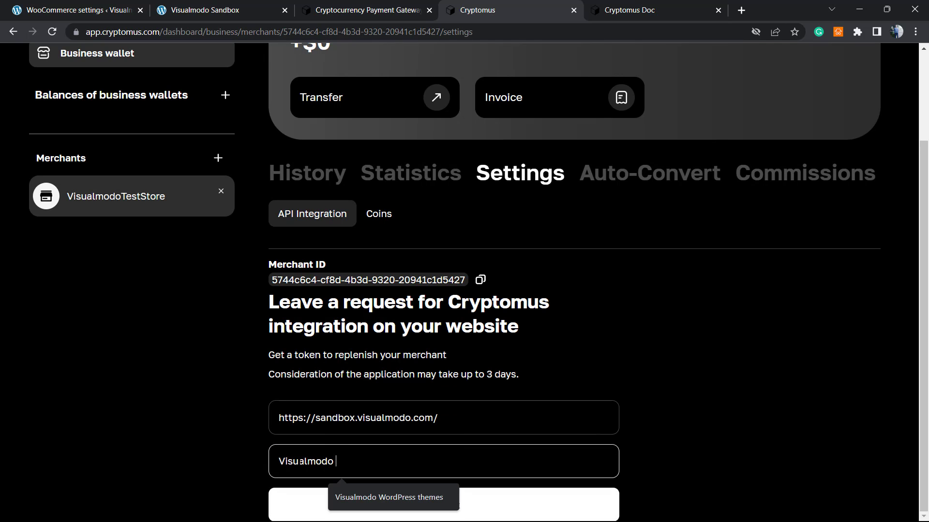
text(Store Test)
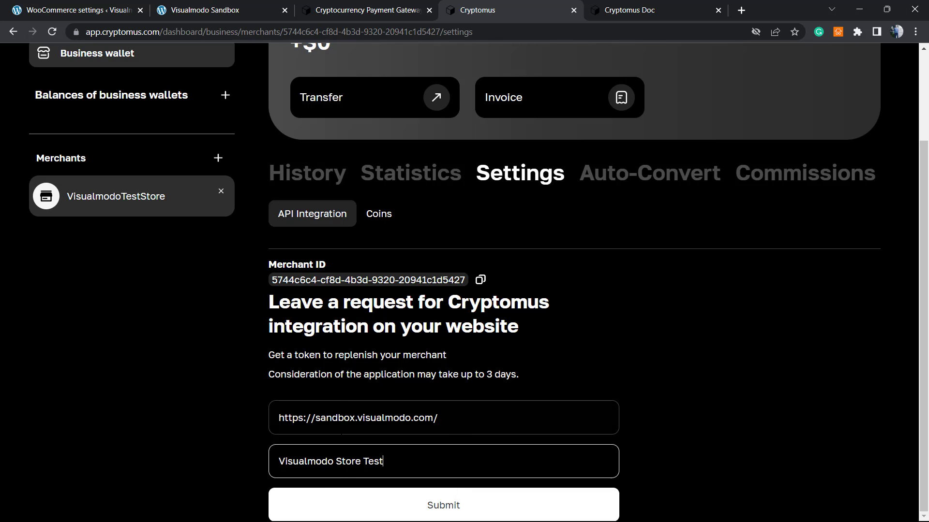
click(439, 505)
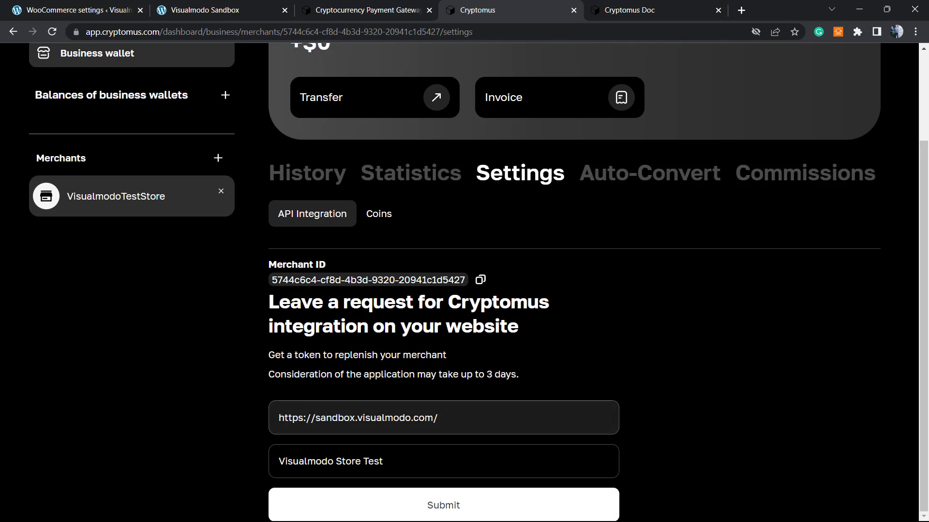
Select the one-time API key shown after approval and copy it to the clipboard.
triple_click(362, 311)
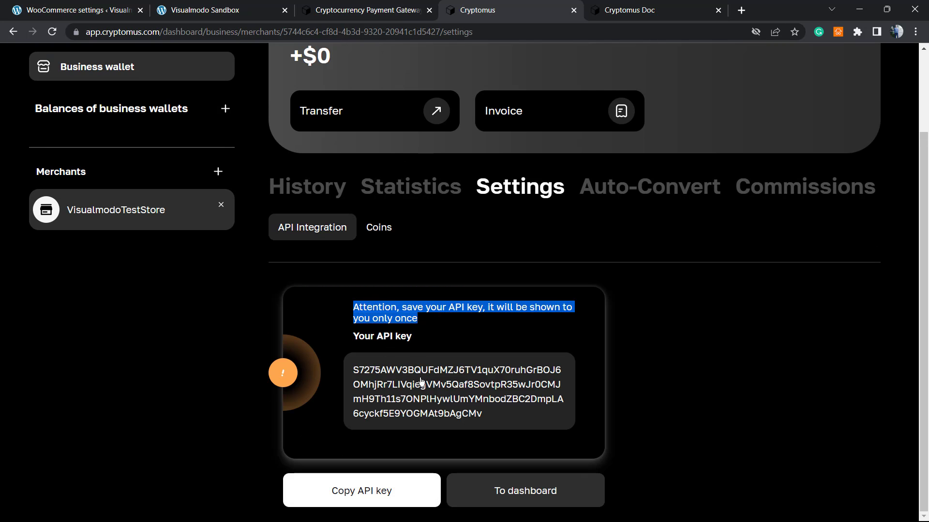
triple_click(390, 387)
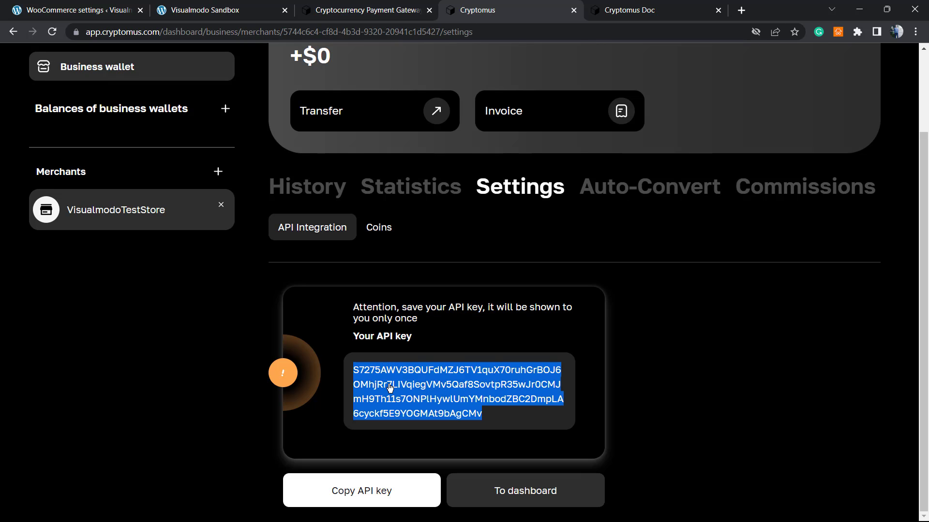
click(345, 488)
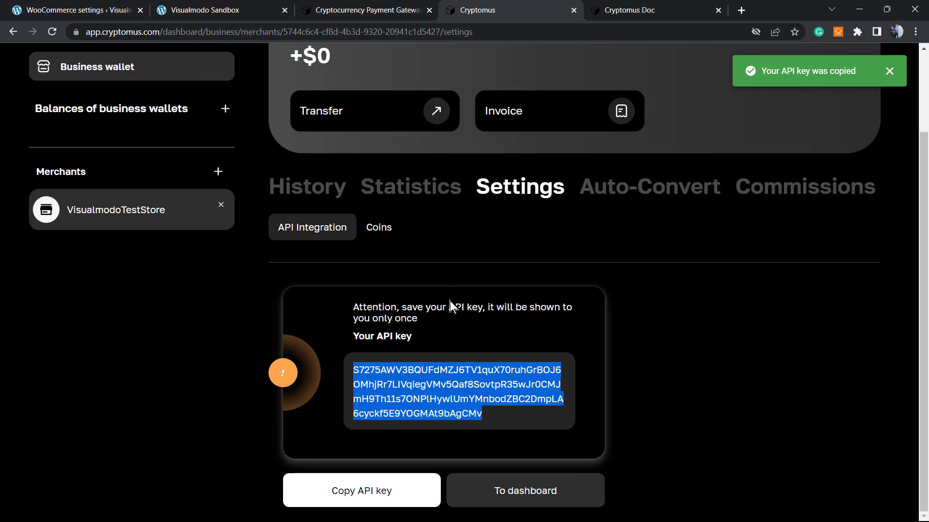
Paste the new key over the old Payment API-key in WooCommerce, then return to Cryptomus.
click(178, 6)
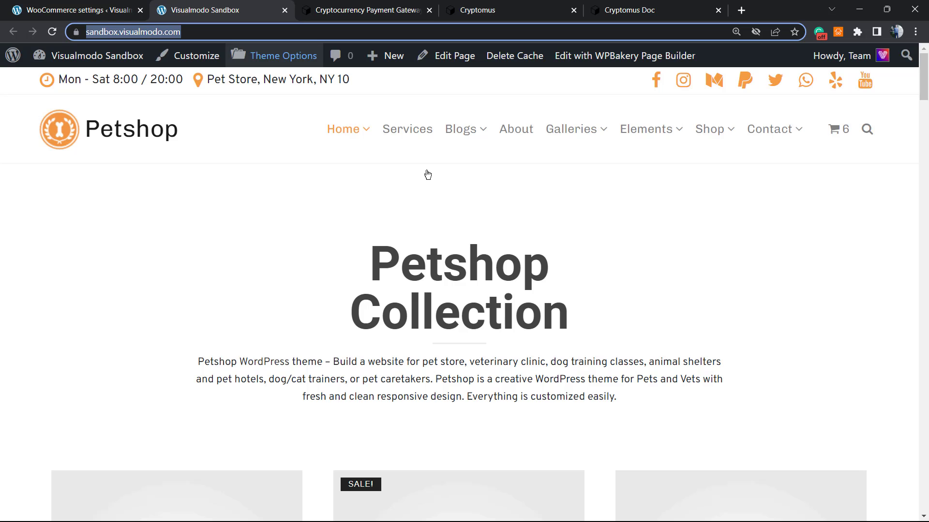
click(100, 5)
triple_click(404, 285)
key(ctrl+v)
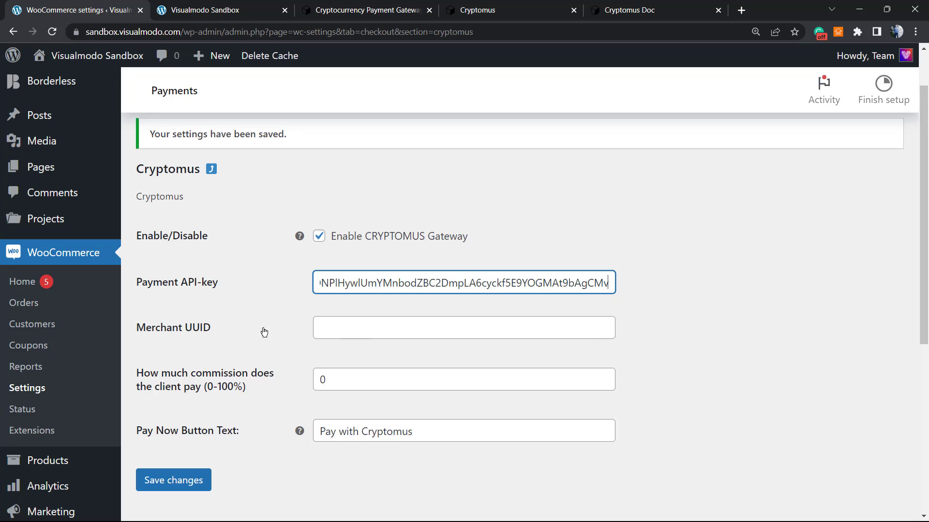
click(245, 5)
click(382, 5)
Copy the VisualmodoTestStore Merchant ID and drag the paid-invoice tolerance slider up to 1%.
click(496, 6)
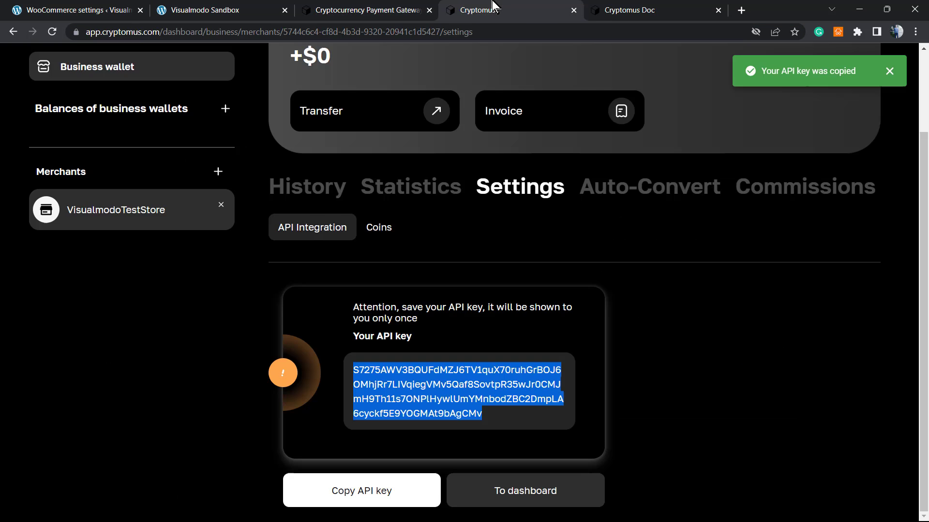
click(499, 491)
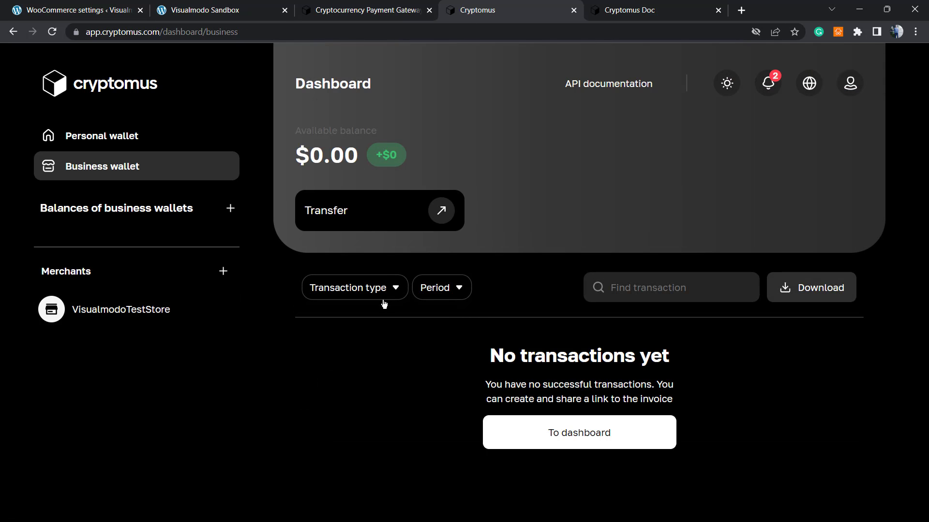
click(170, 324)
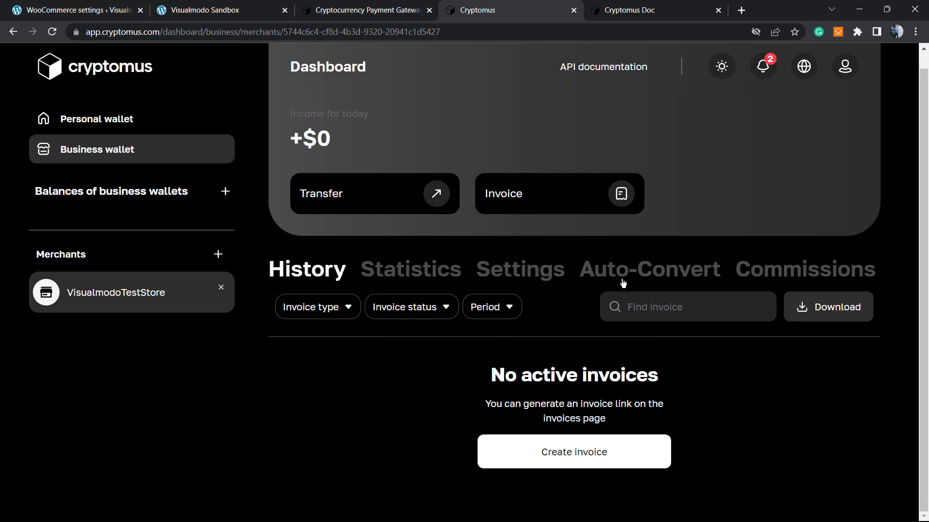
click(495, 282)
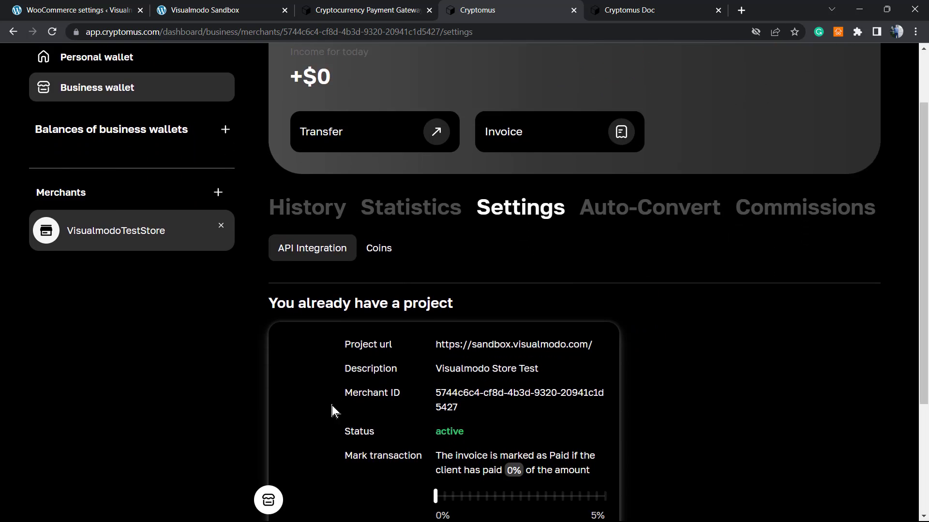
scroll(331, 410, down, 2)
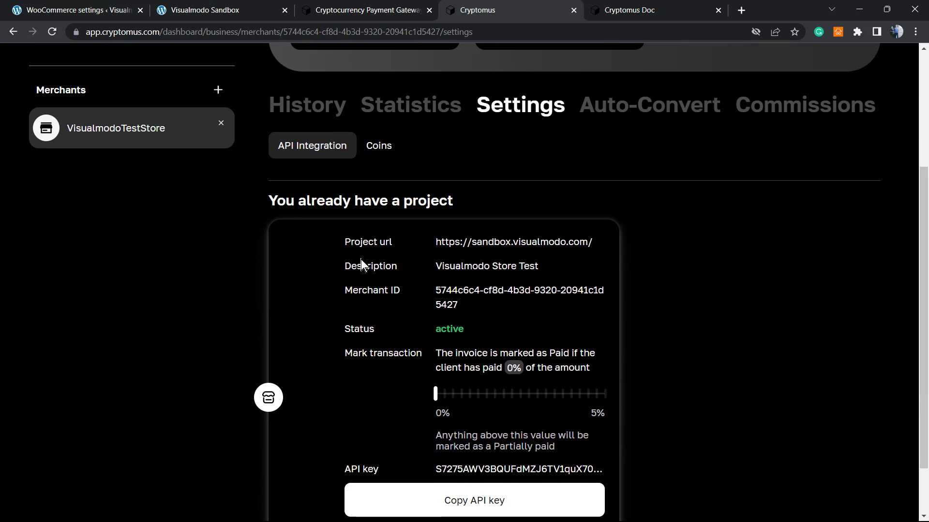
triple_click(443, 299)
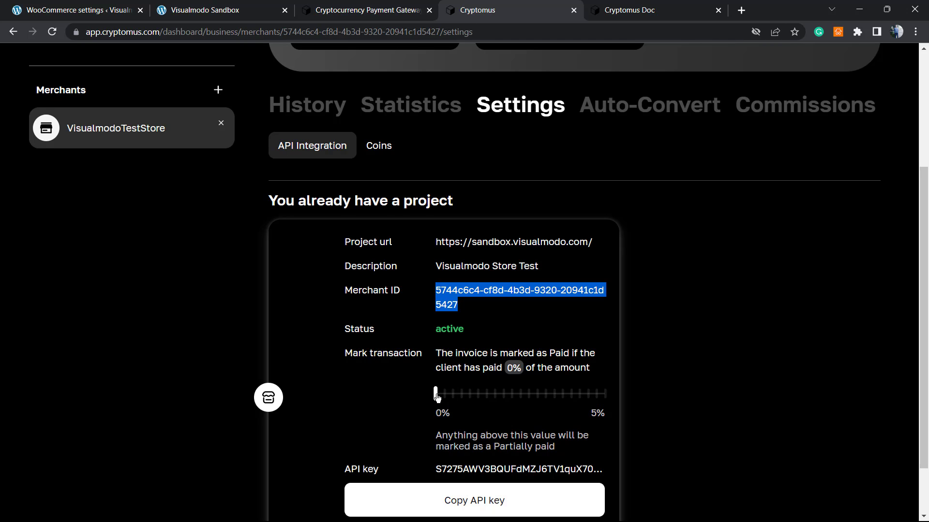
drag(437, 398, 469, 399)
Settle the tolerance at 1% and paste the copied ID into WooCommerce's Merchant UUID field.
click(237, 11)
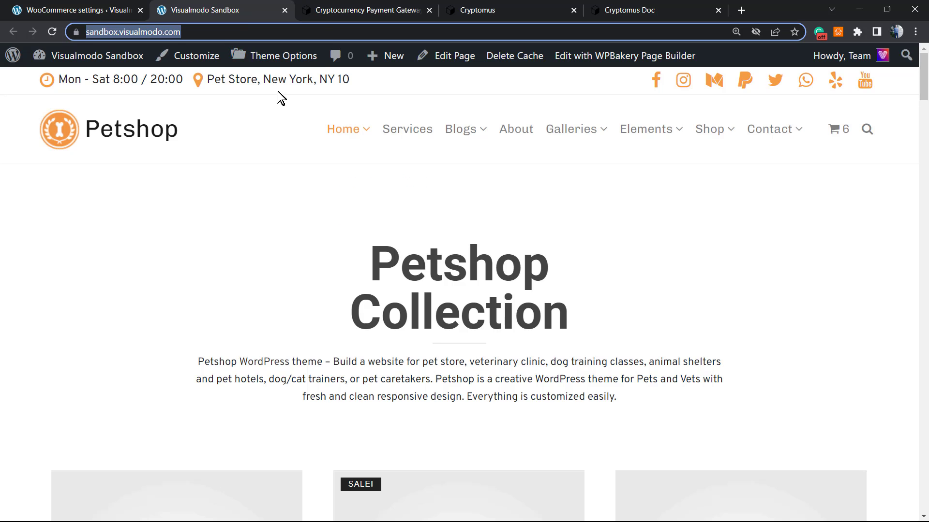
key(ctrl+shift+Tab)
click(395, 327)
key(ctrl+v)
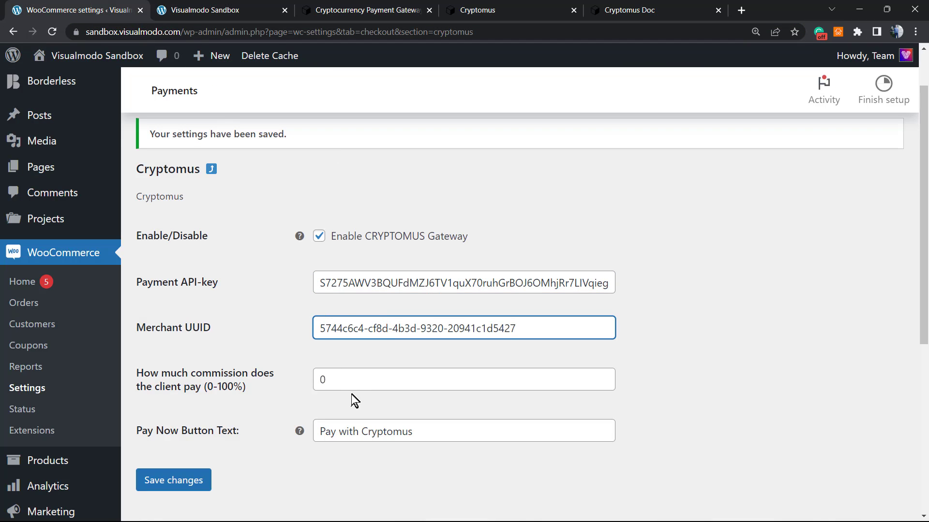
Change the client commission from 0 to 1 and save the Cryptomus gateway settings.
drag(349, 387, 310, 389)
text(1)
click(274, 360)
scroll(231, 462, down, 1)
scroll(230, 462, down, 1)
click(179, 420)
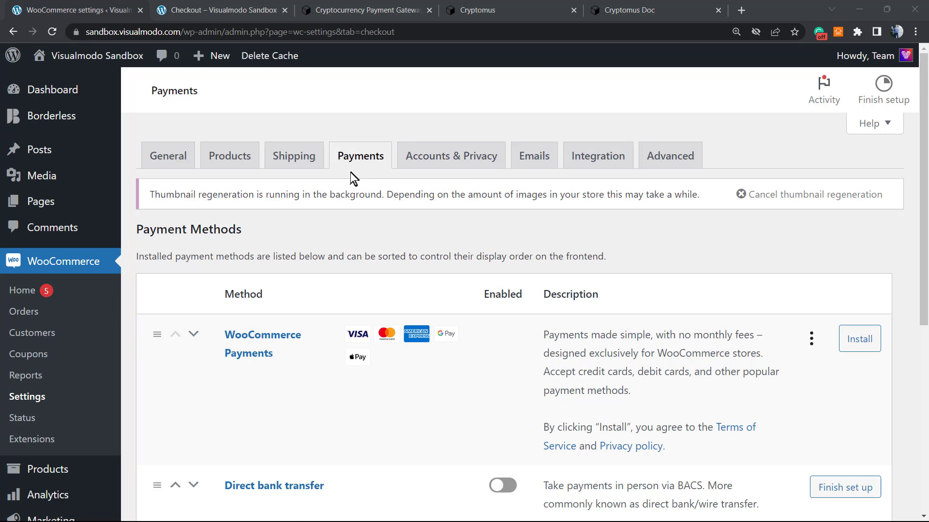
Drag the Cryptomus row above the other payment methods and save the new order.
scroll(255, 257, down, 5)
scroll(162, 332, up, 1)
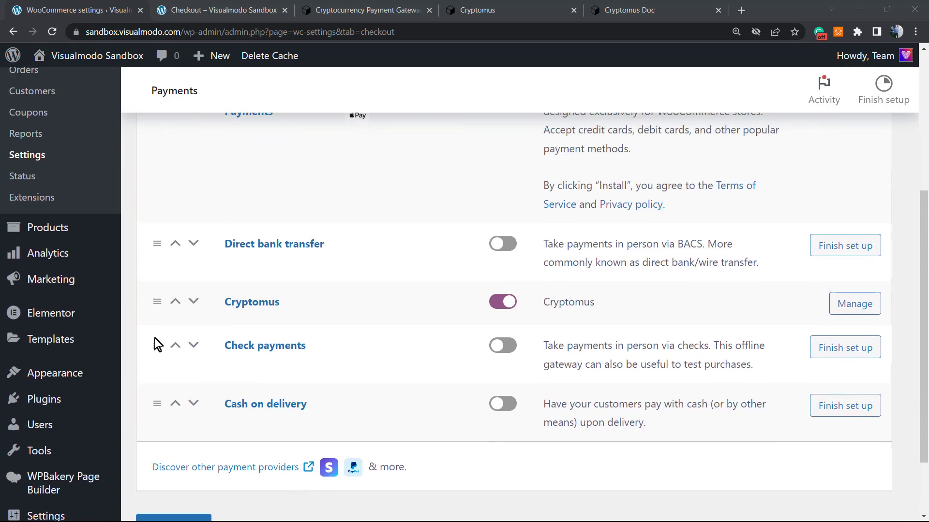
drag(156, 303, 260, 194)
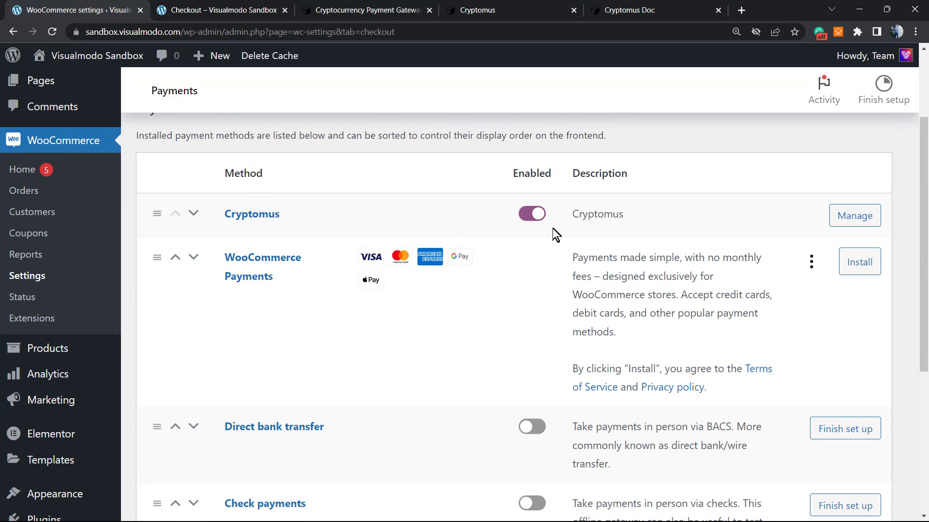
scroll(249, 367, down, 5)
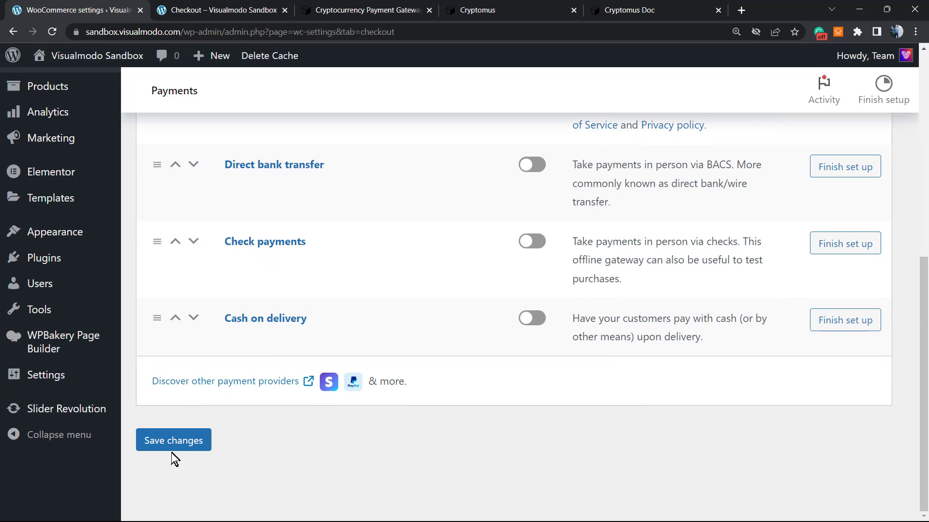
click(172, 445)
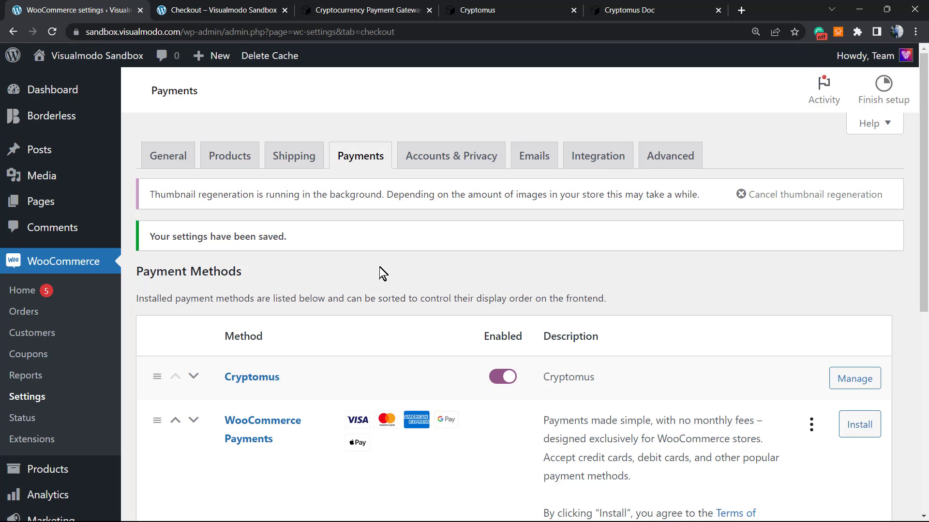
Return to the Cryptomus merchant dashboard and look through its History, Statistics and Settings pages.
click(363, 8)
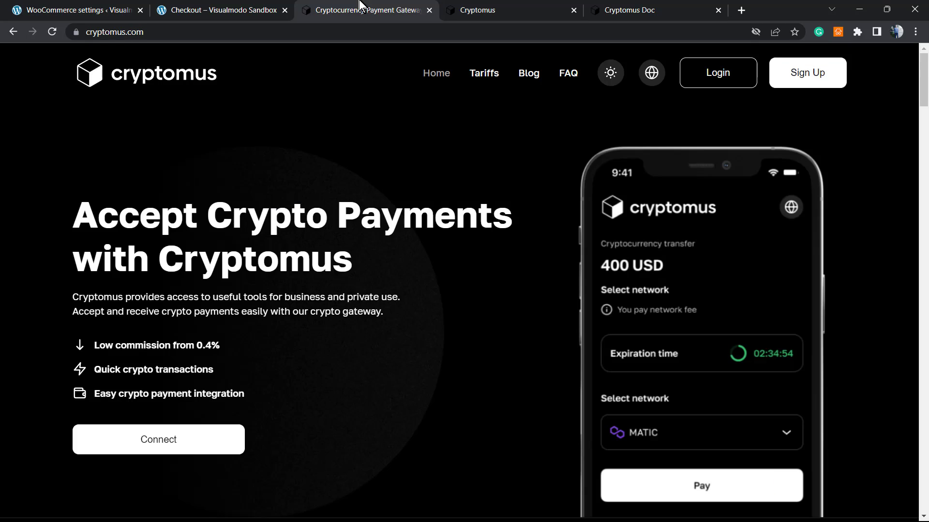
click(511, 8)
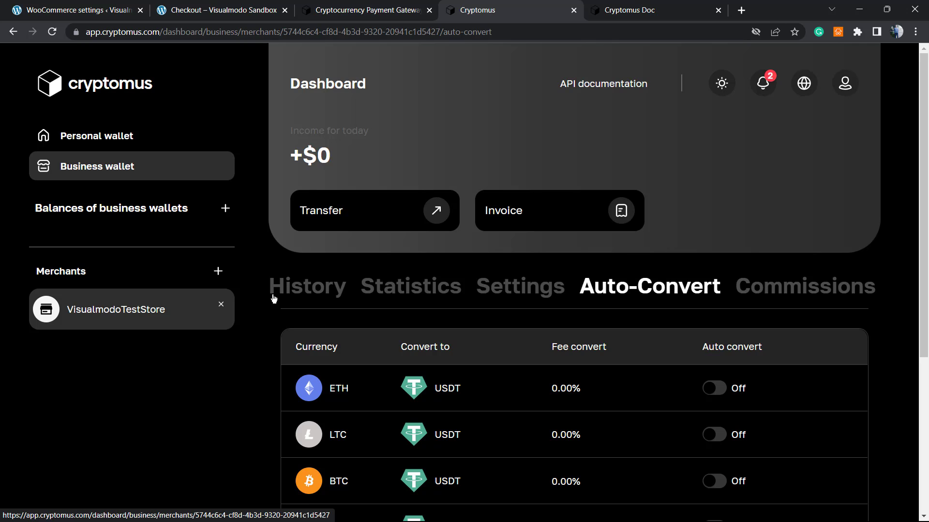
click(304, 289)
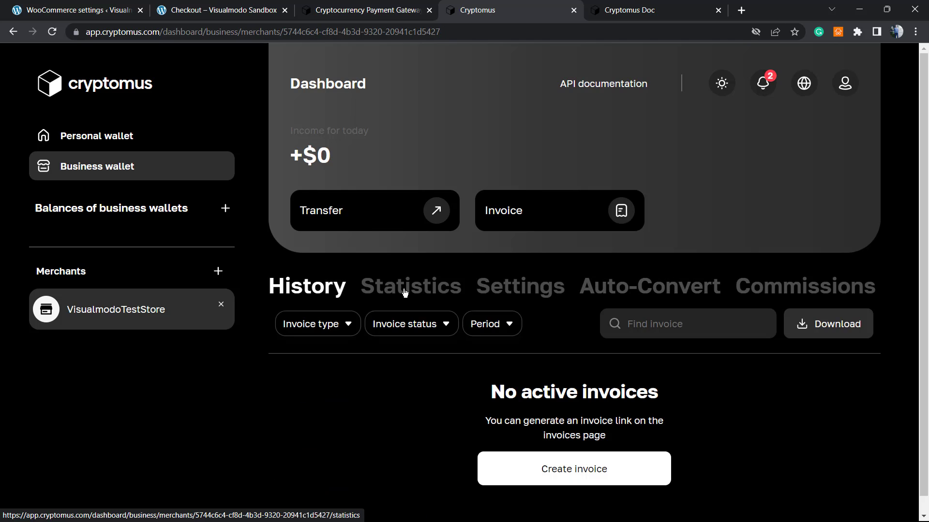
scroll(402, 281, down, 1)
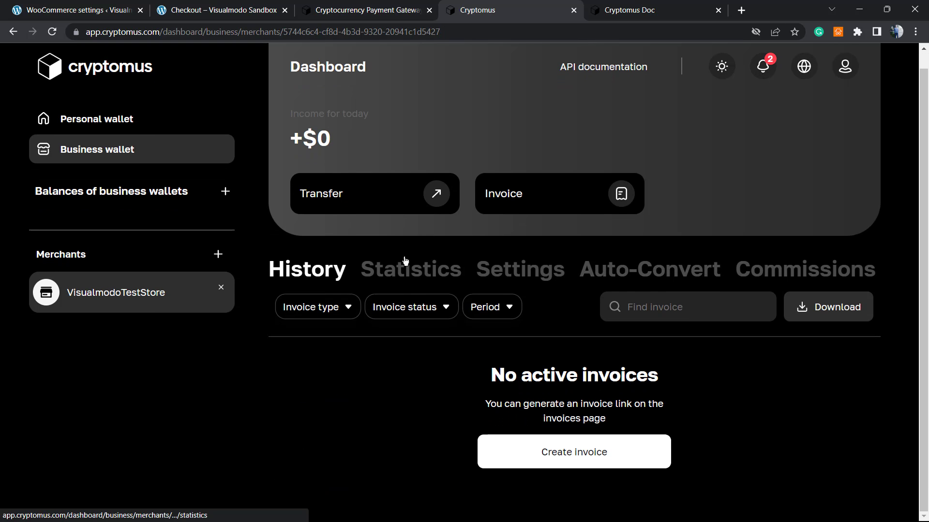
click(402, 265)
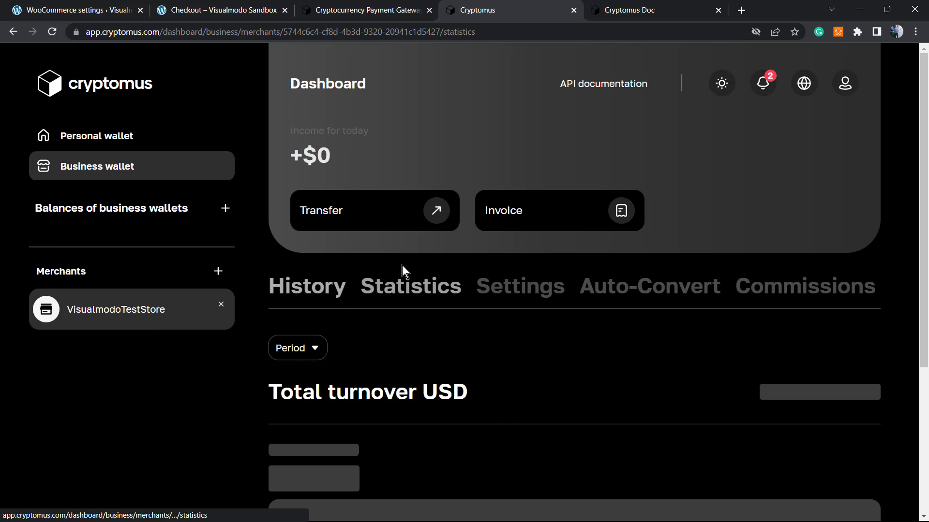
click(525, 289)
scroll(460, 311, down, 3)
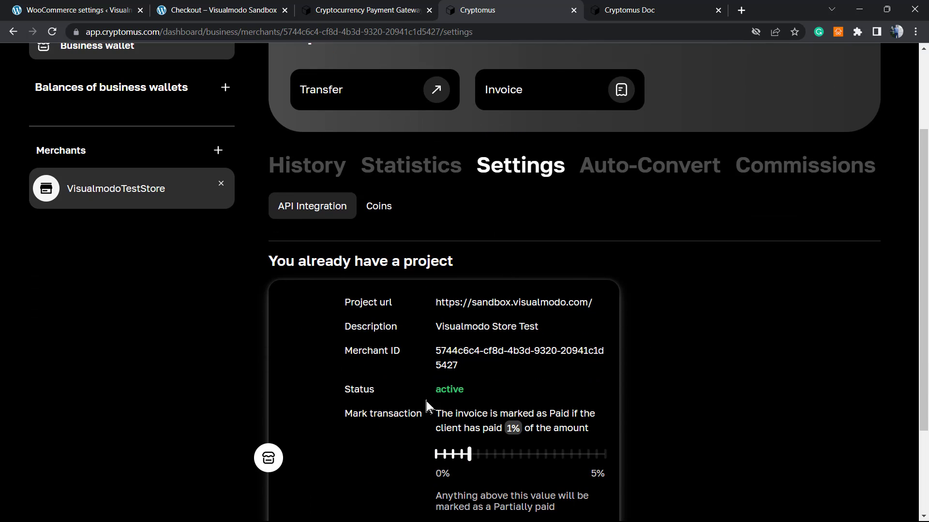
scroll(419, 273, down, 1)
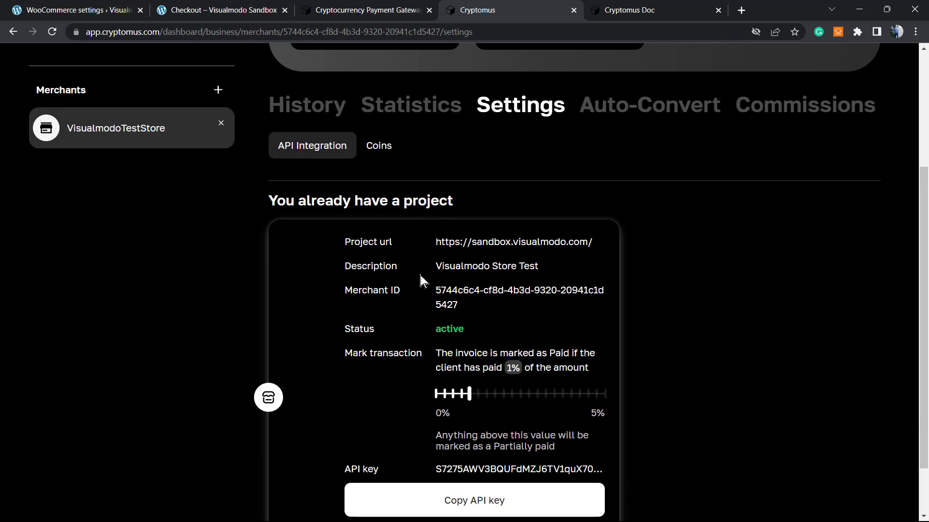
scroll(419, 272, down, 1)
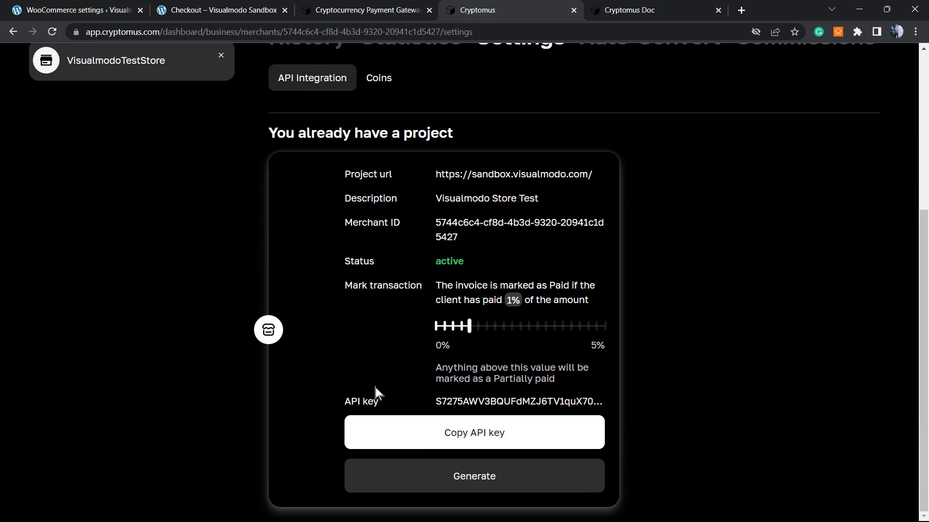
scroll(468, 366, up, 5)
Switch on auto-conversion of incoming BTC to USDT in the Auto-Convert options.
click(604, 287)
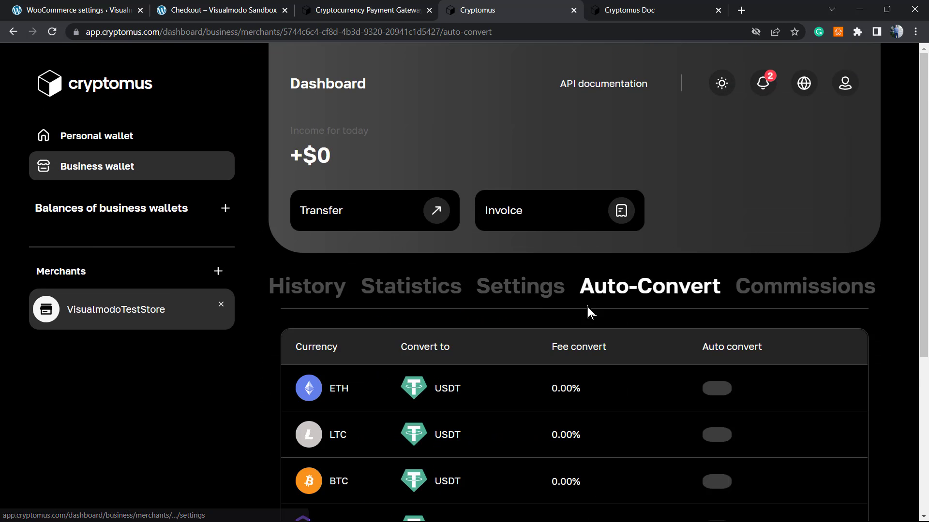
scroll(571, 315, down, 2)
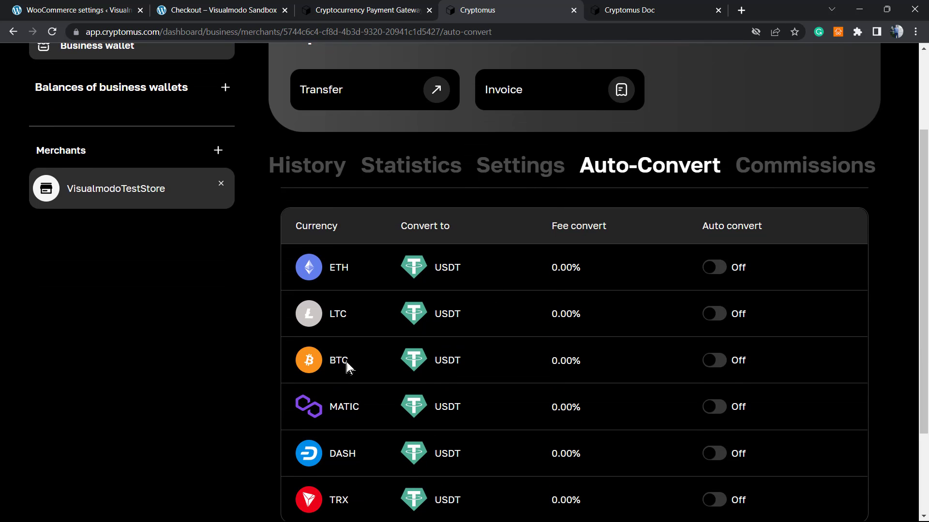
click(720, 366)
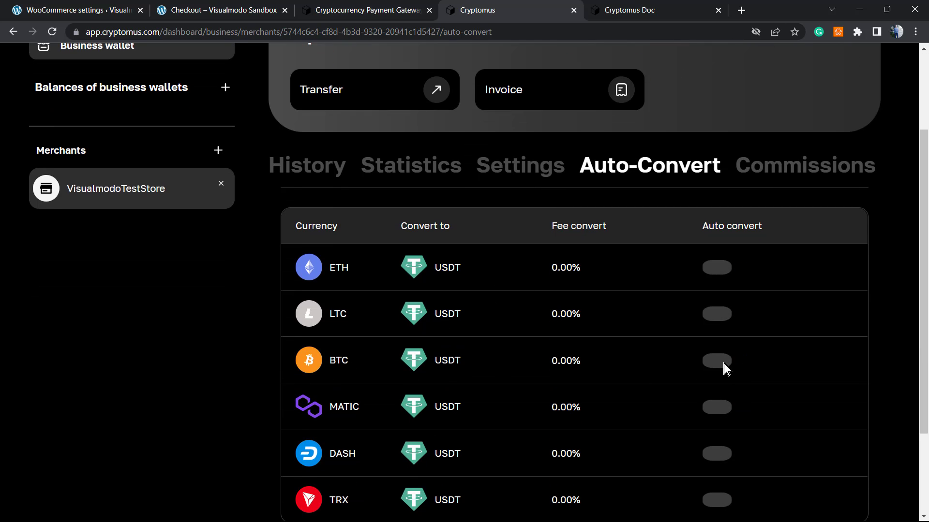
double_click(445, 362)
scroll(528, 364, down, 2)
scroll(508, 358, up, 5)
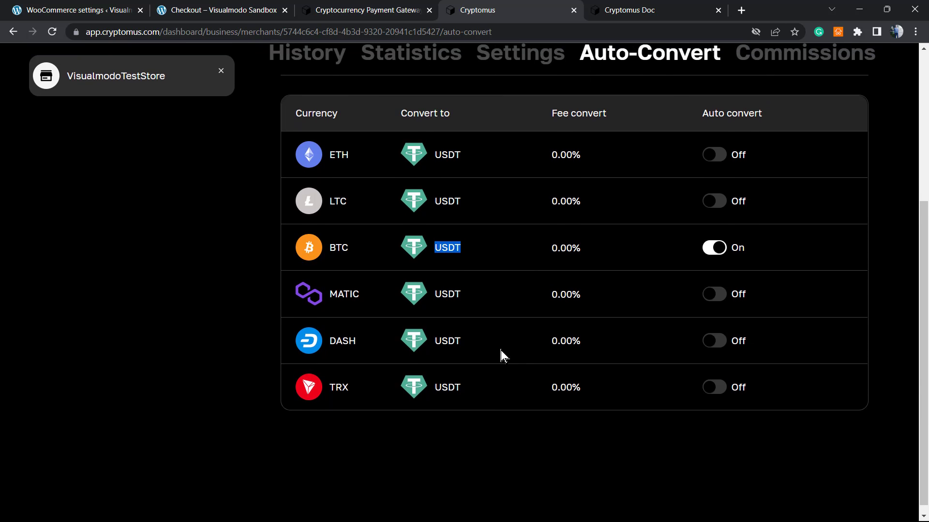
click(802, 289)
scroll(509, 336, down, 4)
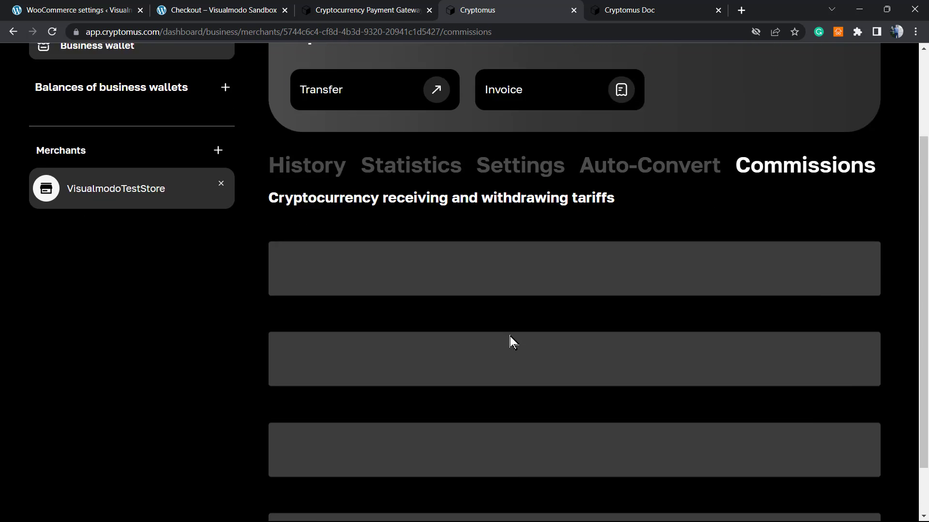
scroll(436, 334, down, 4)
scroll(405, 334, down, 3)
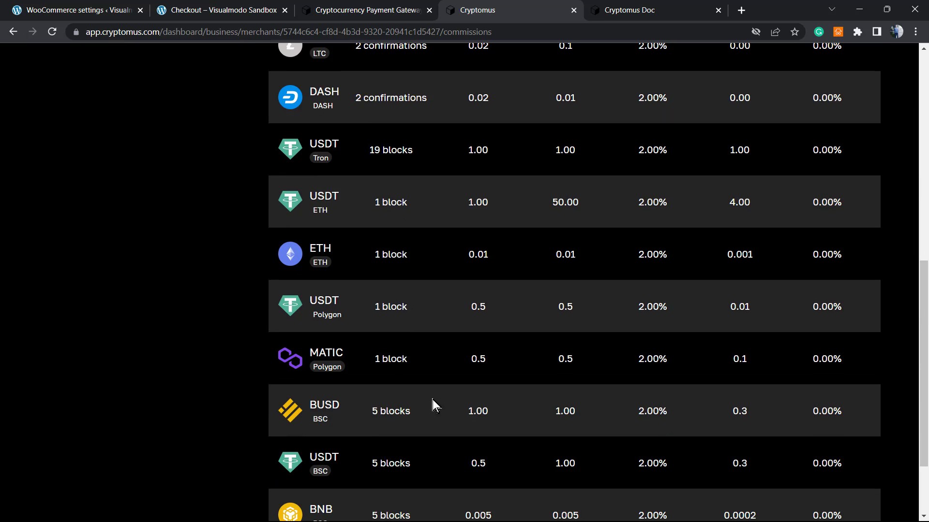
scroll(426, 369, down, 2)
scroll(469, 353, up, 5)
scroll(450, 353, up, 7)
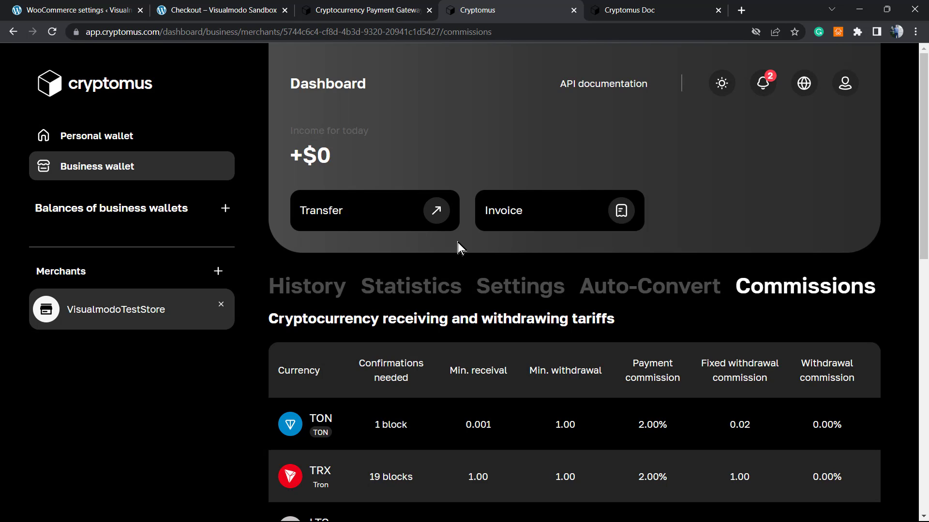
Go back to WooCommerce Payments and check Cryptomus is enabled and listed first.
click(274, 10)
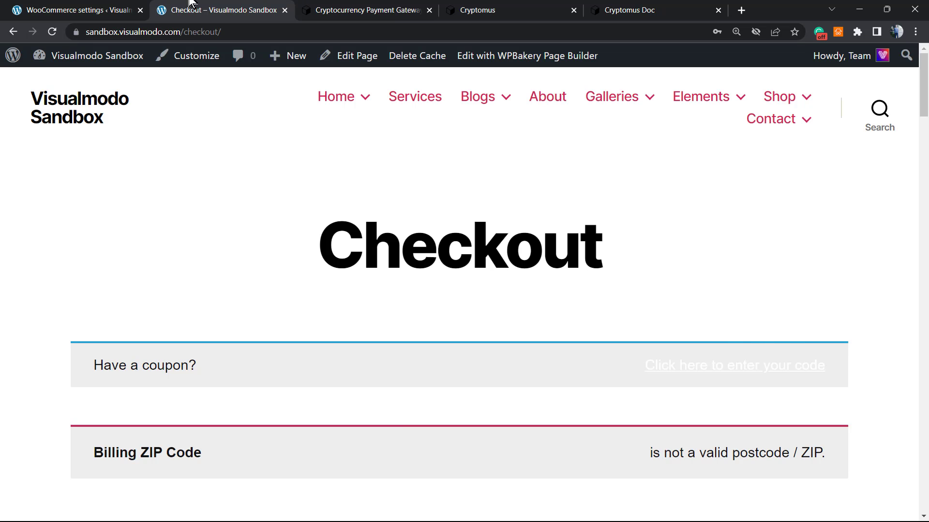
click(103, 6)
scroll(417, 339, down, 3)
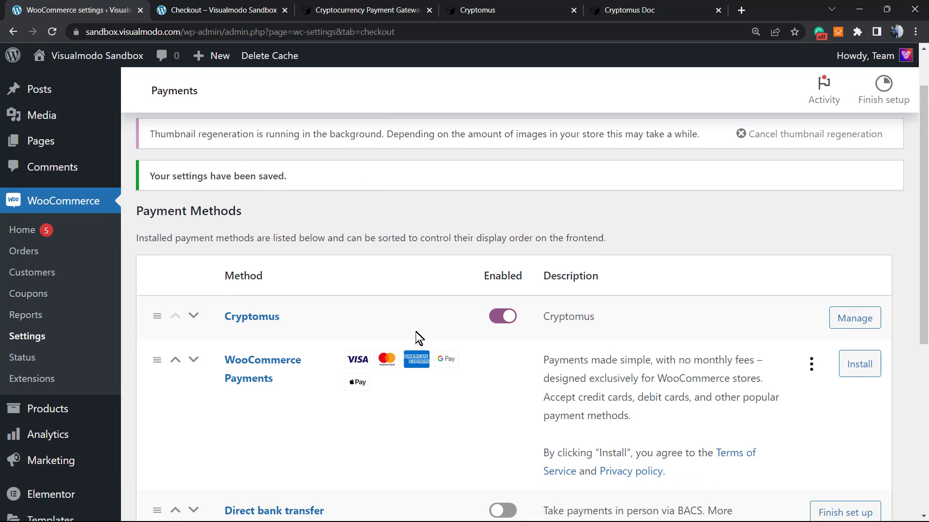
scroll(417, 339, up, 4)
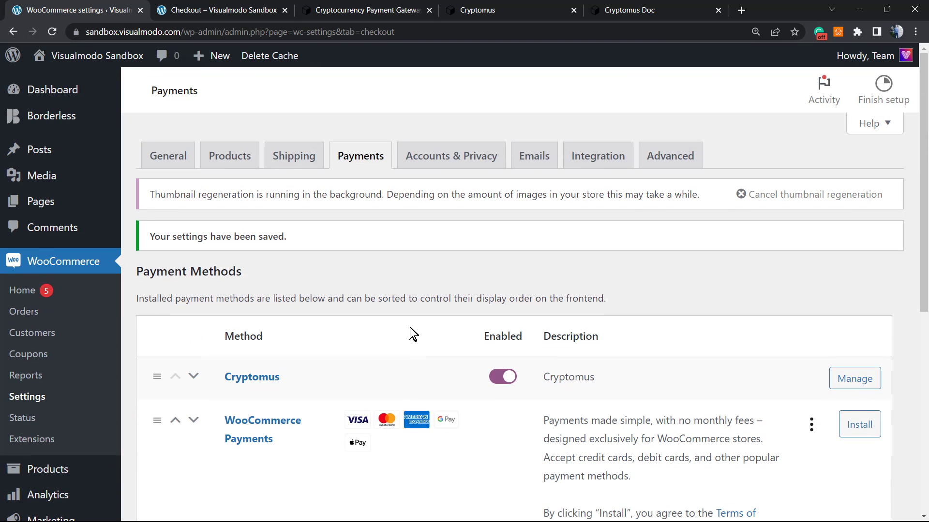